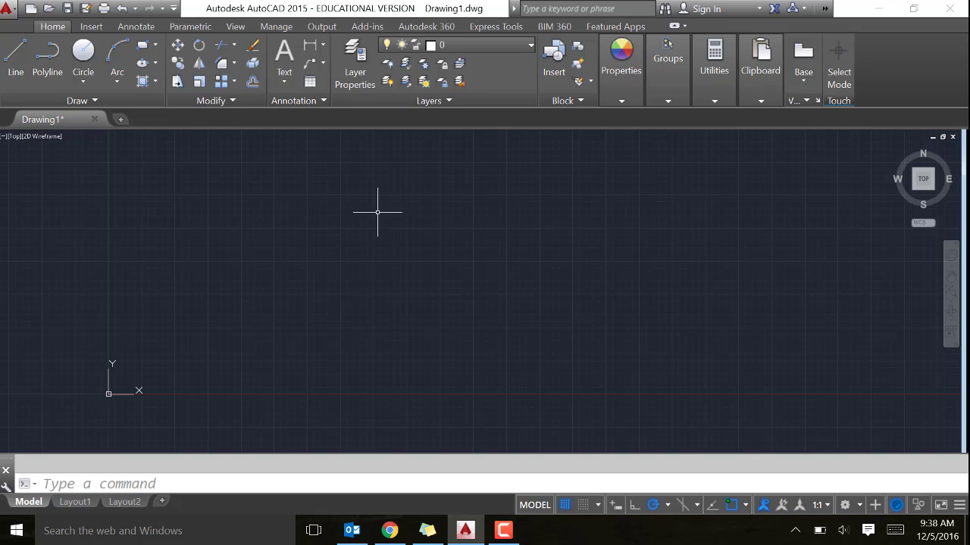
# Step: Draw a circle with a radius of 0.75 in an empty area of the drawing
pyautogui.moveTo(380, 212); pyautogui.dragTo(373, 231, button='middle')
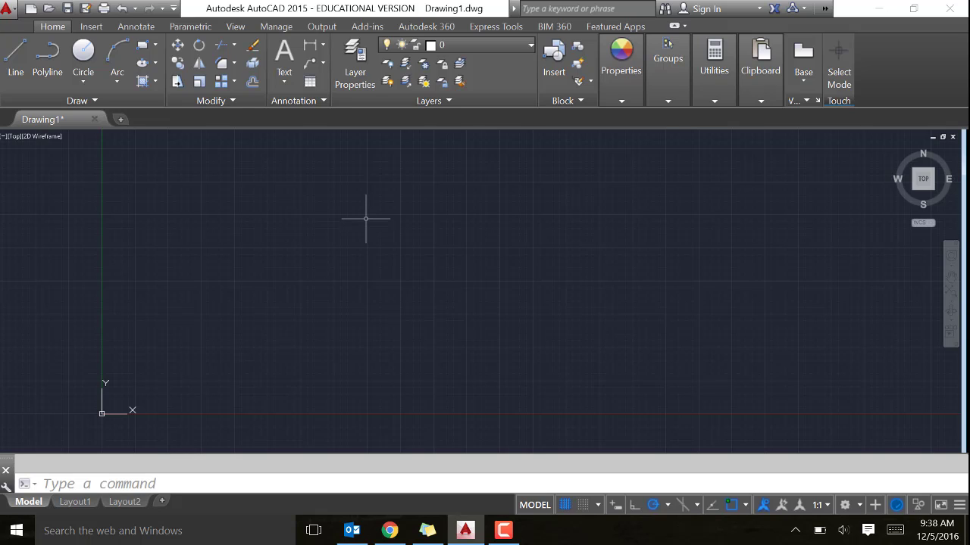
pyautogui.click(83, 80)
pyautogui.click(53, 108)
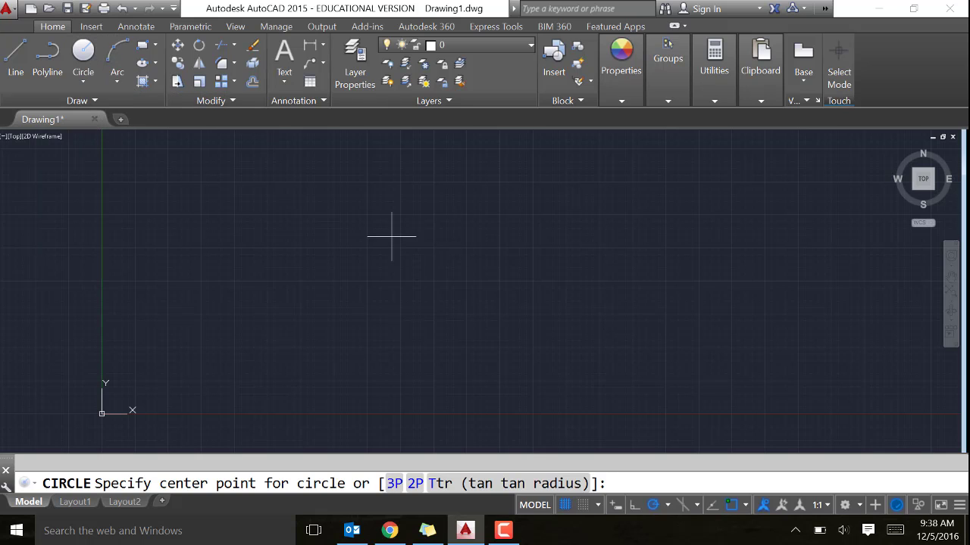
pyautogui.click(435, 246)
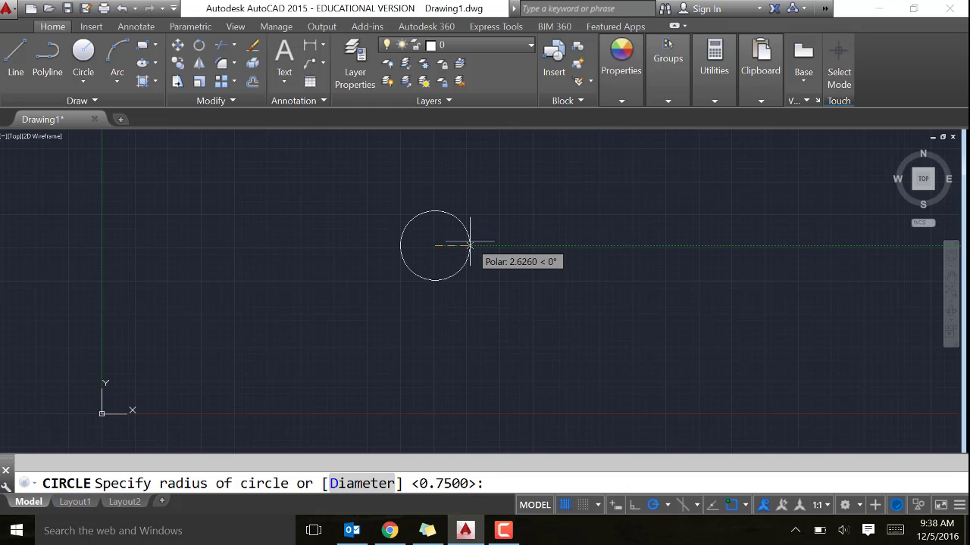
pyautogui.press('Return')
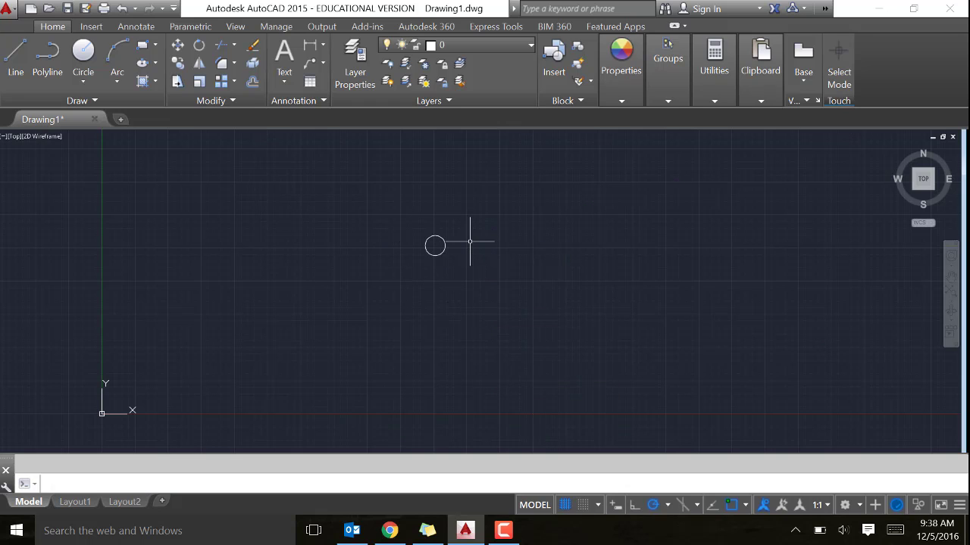
# Step: Draw a vertical line from the circle's centre straight up to a point above the circle
pyautogui.scroll(2, 469, 241)
pyautogui.moveTo(483, 227)
pyautogui.mouseDown(button='middle')
pyautogui.moveTo(552, 277)
pyautogui.moveTo(528, 281)
pyautogui.moveTo(526, 247)
pyautogui.moveTo(518, 274)
pyautogui.mouseUp(button='middle')
pyautogui.scroll(2, 528, 282)
pyautogui.scroll(-2, 525, 249)
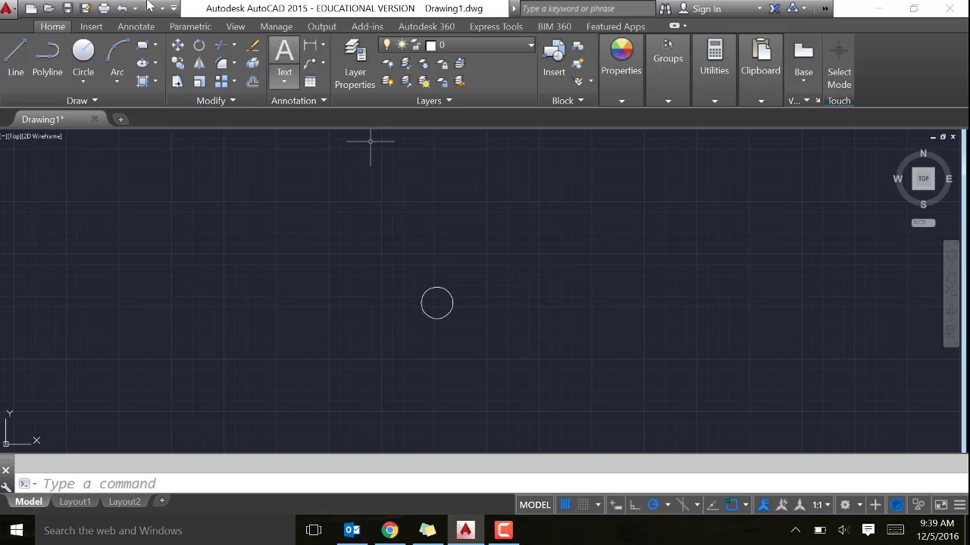
pyautogui.click(16, 53)
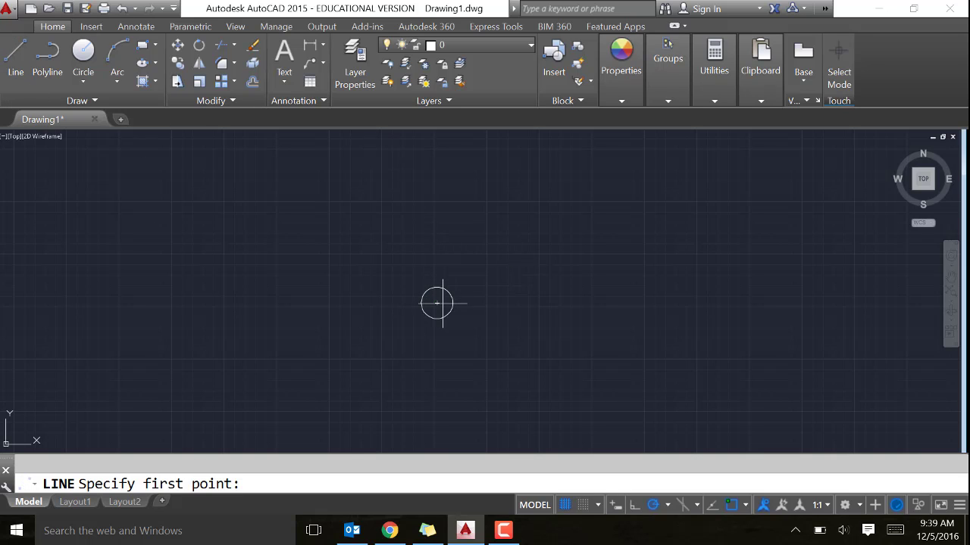
pyautogui.click(435, 302)
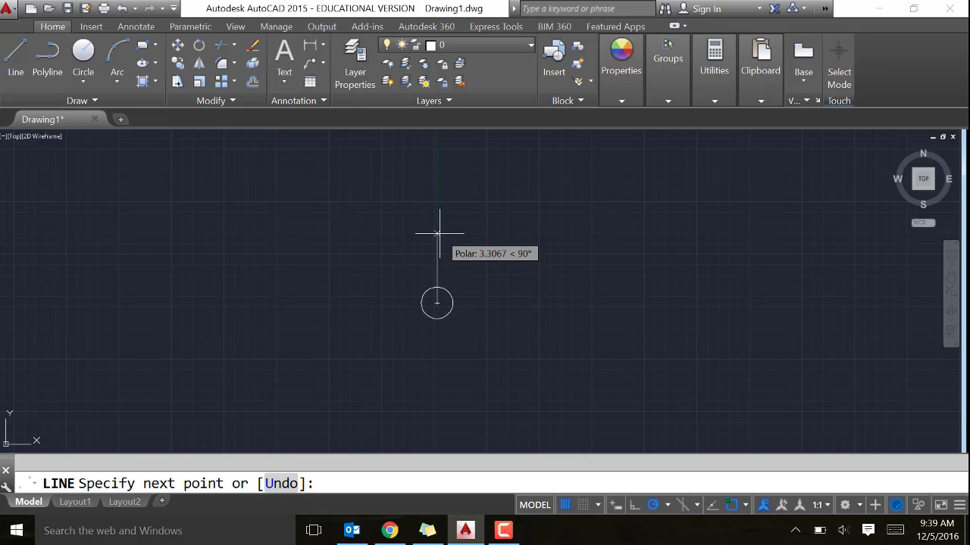
pyautogui.write('2.')
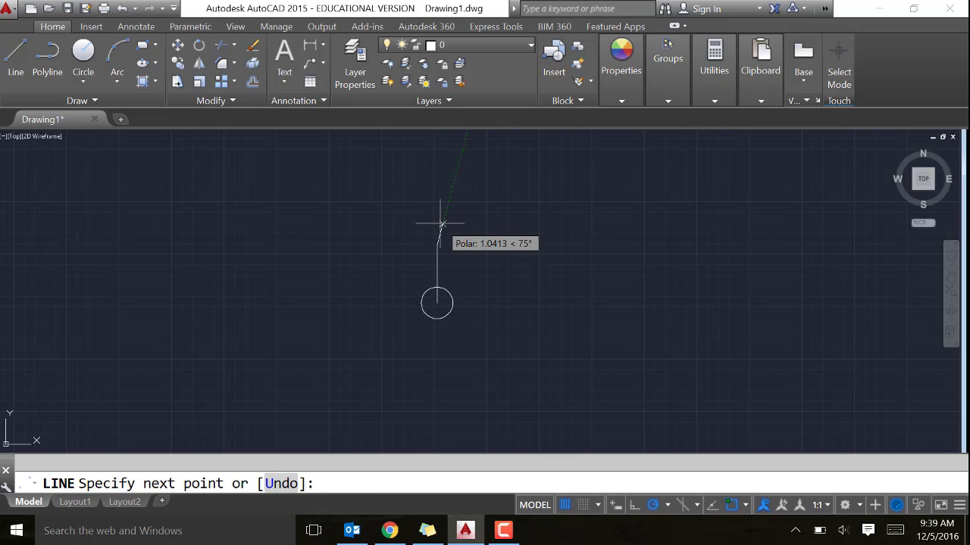
pyautogui.press('Return')
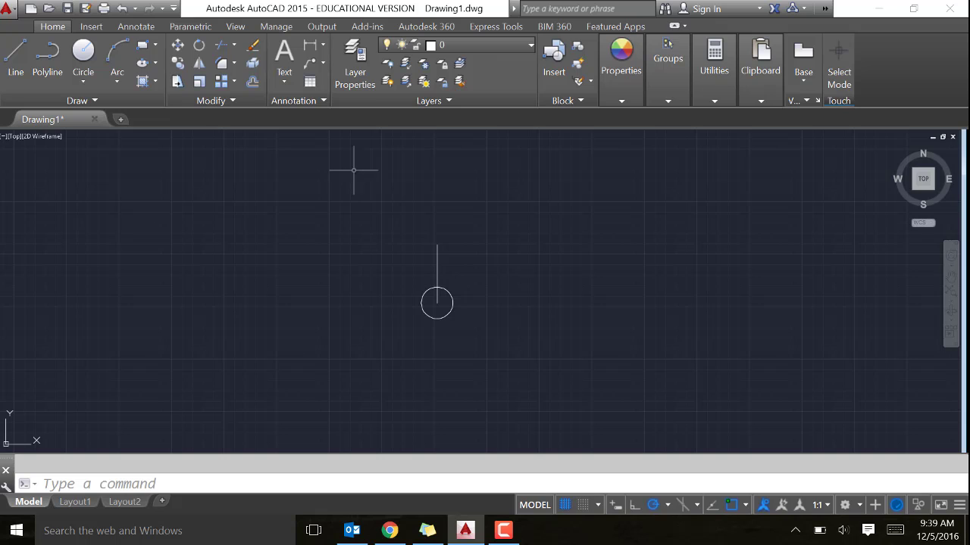
# Step: Draw a second circle with a radius of 0.75 centred on the line's upper end
pyautogui.click(84, 81)
pyautogui.click(84, 106)
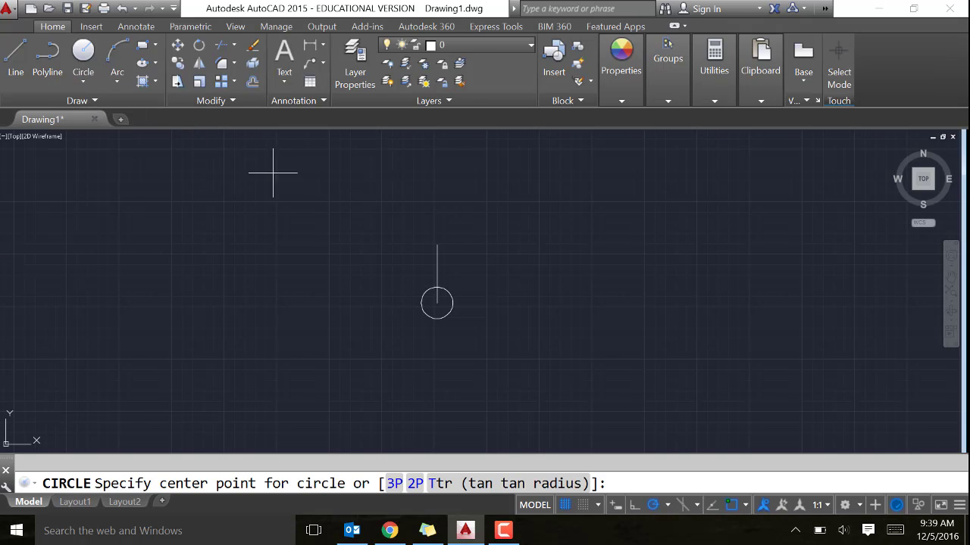
pyautogui.click(437, 245)
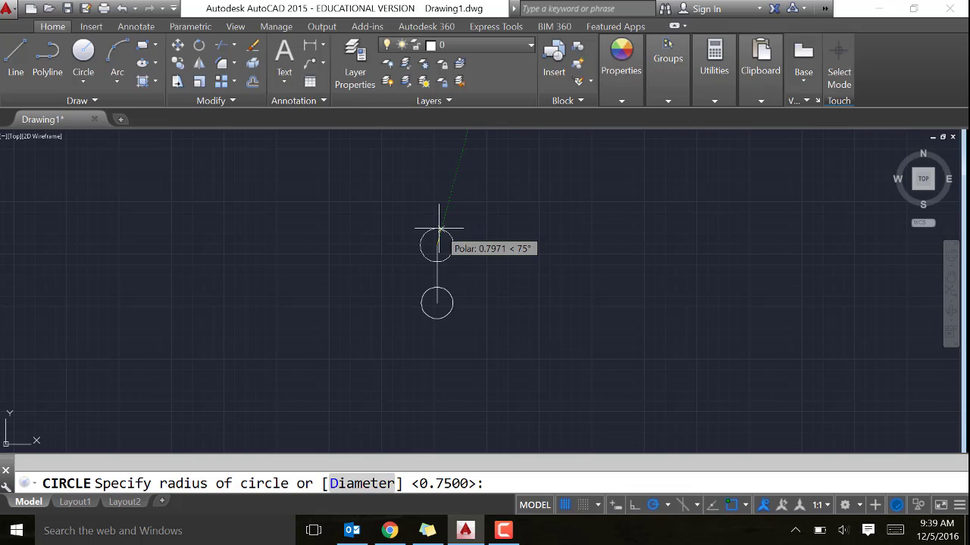
pyautogui.press('Return')
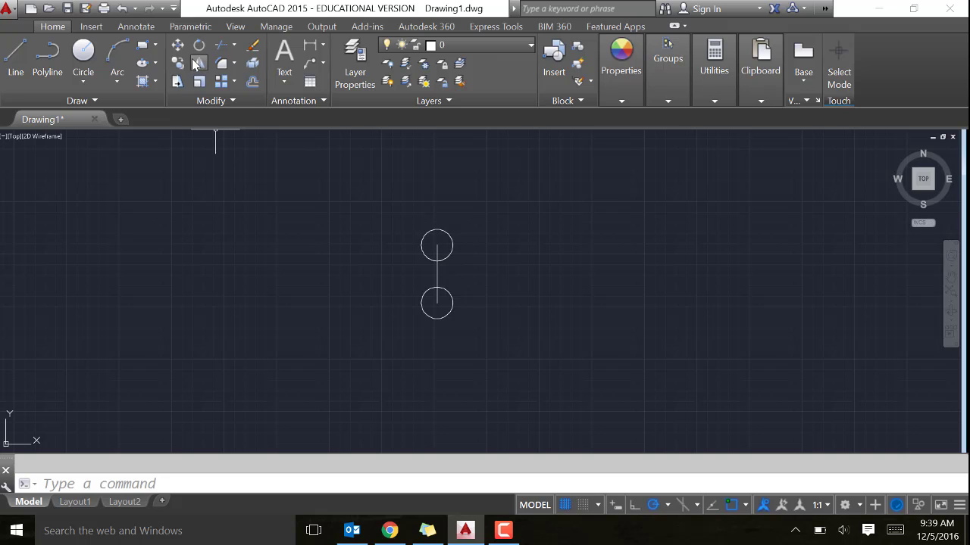
# Step: Create a polar array of both circles around the centre of the lower circle
pyautogui.click(234, 81)
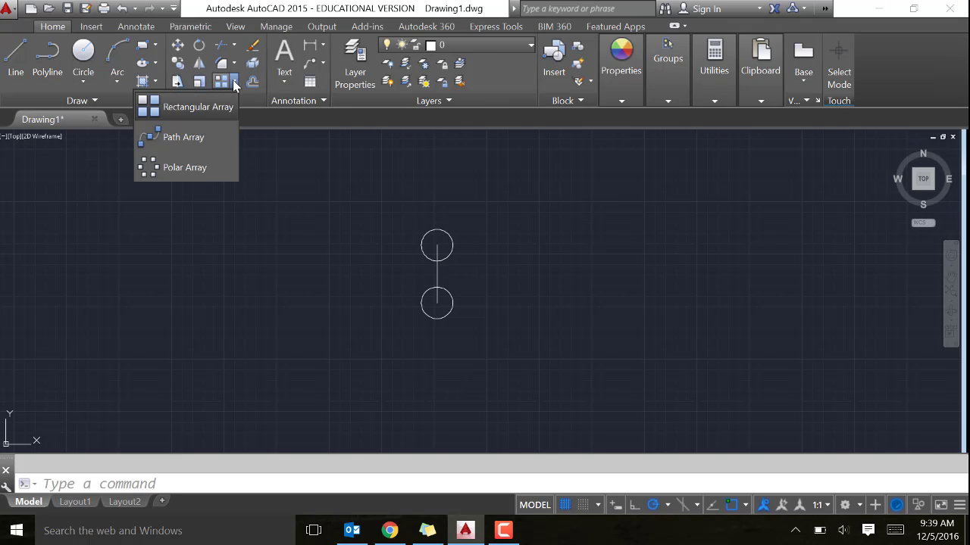
pyautogui.press('Escape')
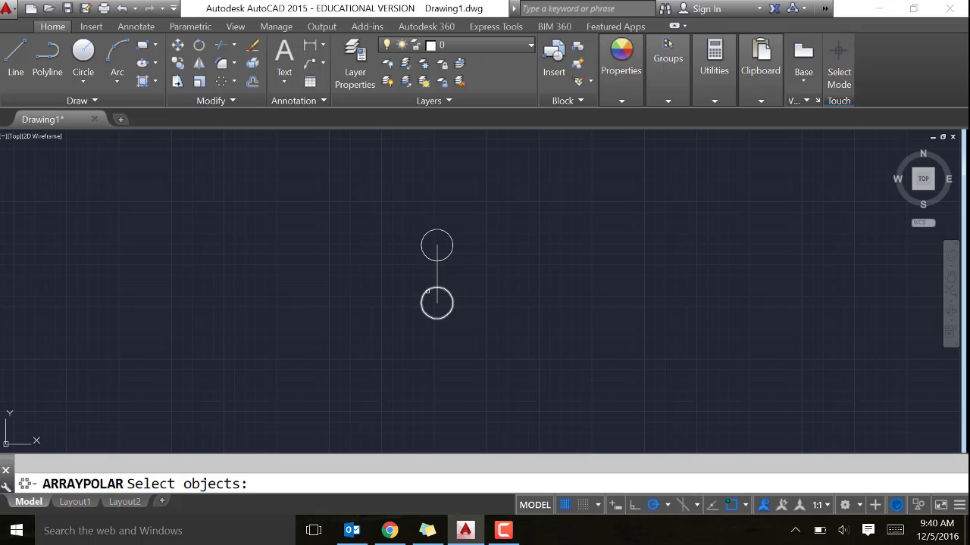
pyautogui.click(427, 290)
pyautogui.click(427, 257)
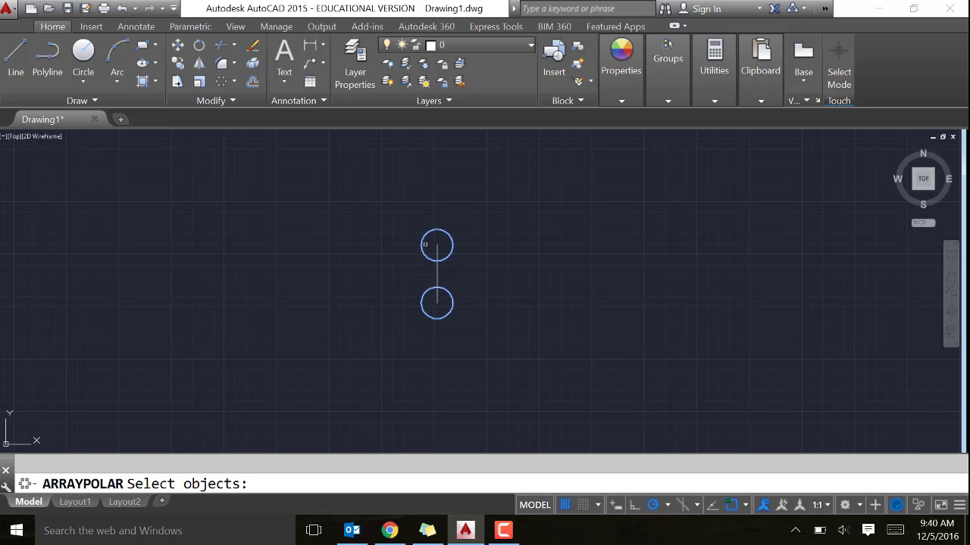
pyautogui.press('Return')
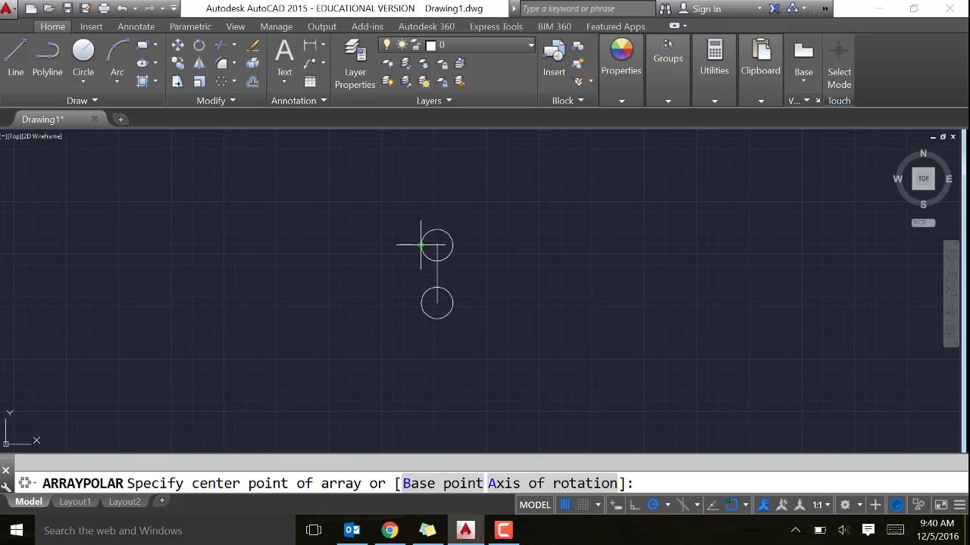
pyautogui.click(437, 303)
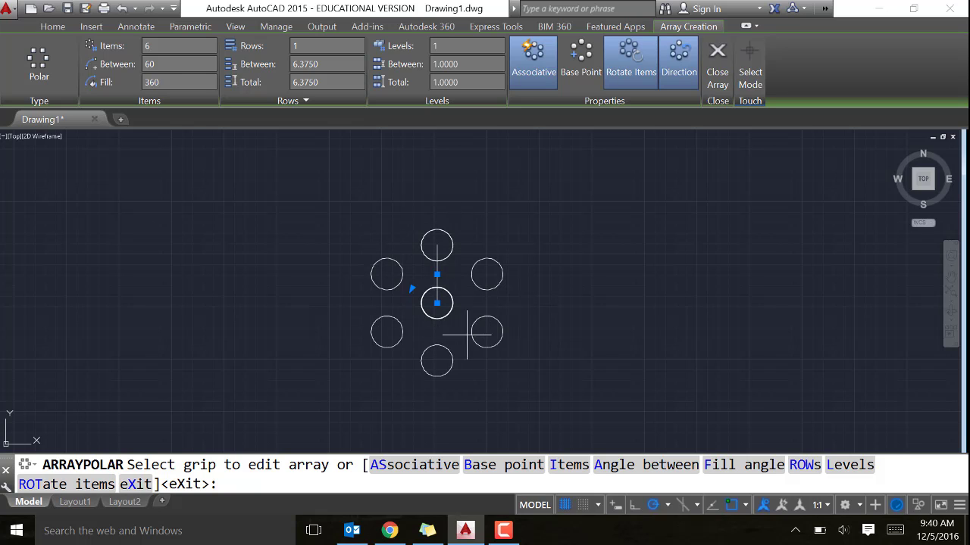
# Step: Set the polar array to 4 items and delete the vertical line joining the centre and upper circles
pyautogui.click(159, 45)
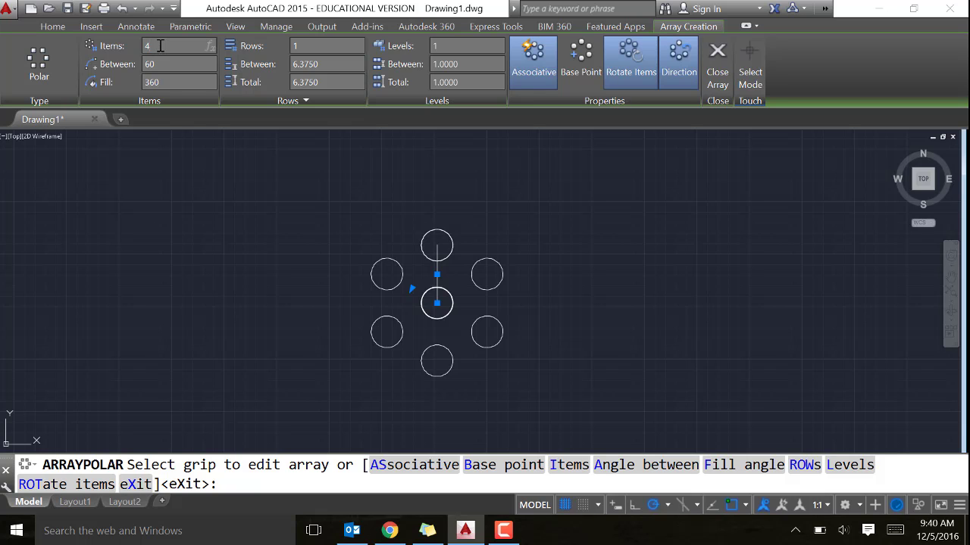
pyautogui.press('Return')
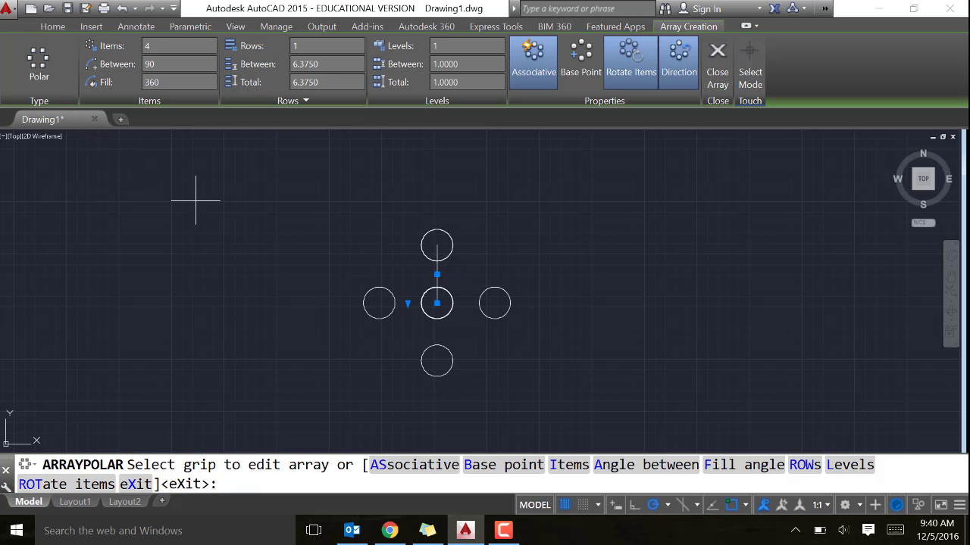
pyautogui.press('Return')
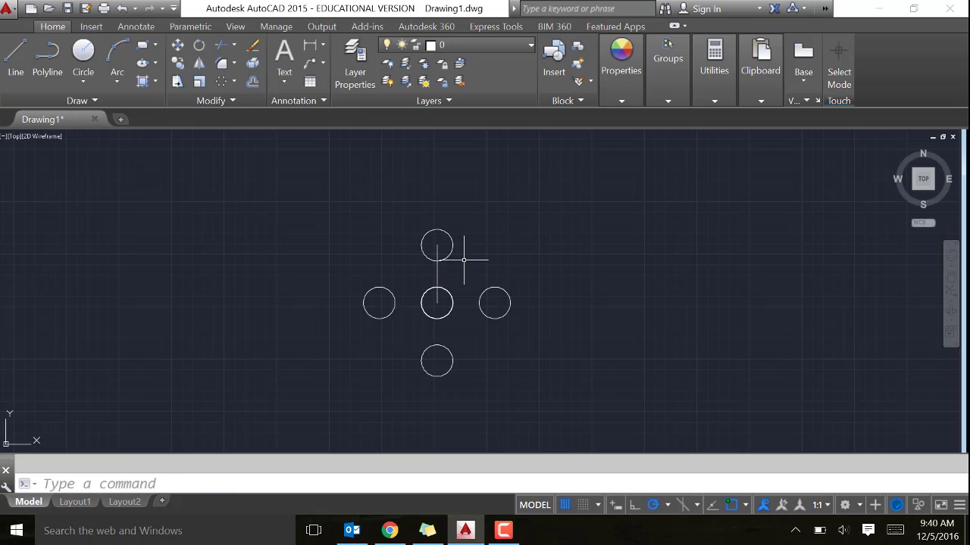
pyautogui.click(437, 274)
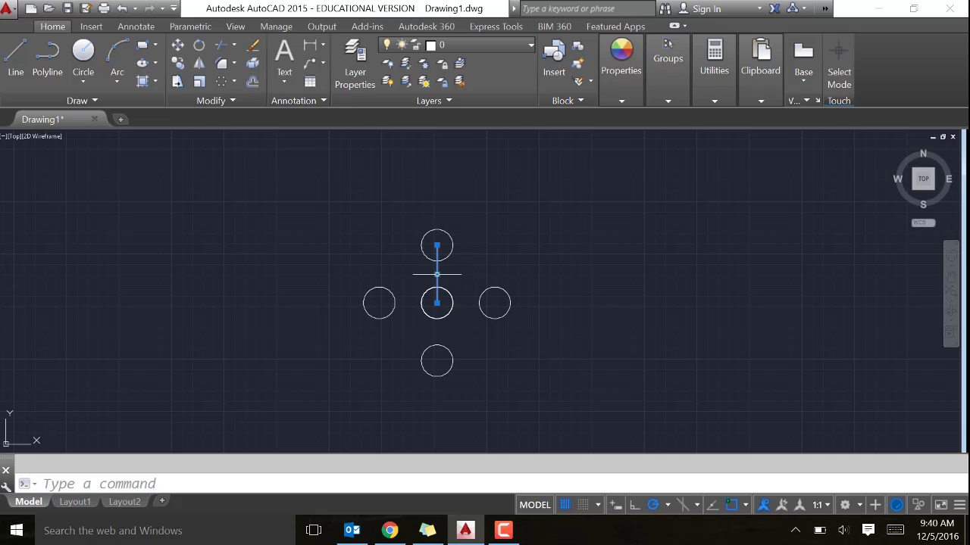
pyautogui.press('Delete')
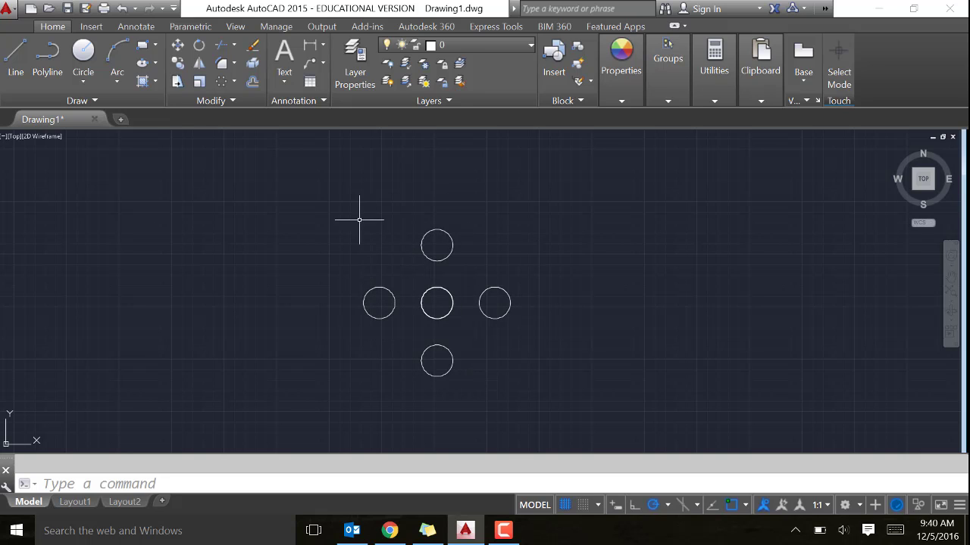
# Step: Draw a circle with a radius of 1.5 concentric with the uppermost small circle
pyautogui.click(88, 80)
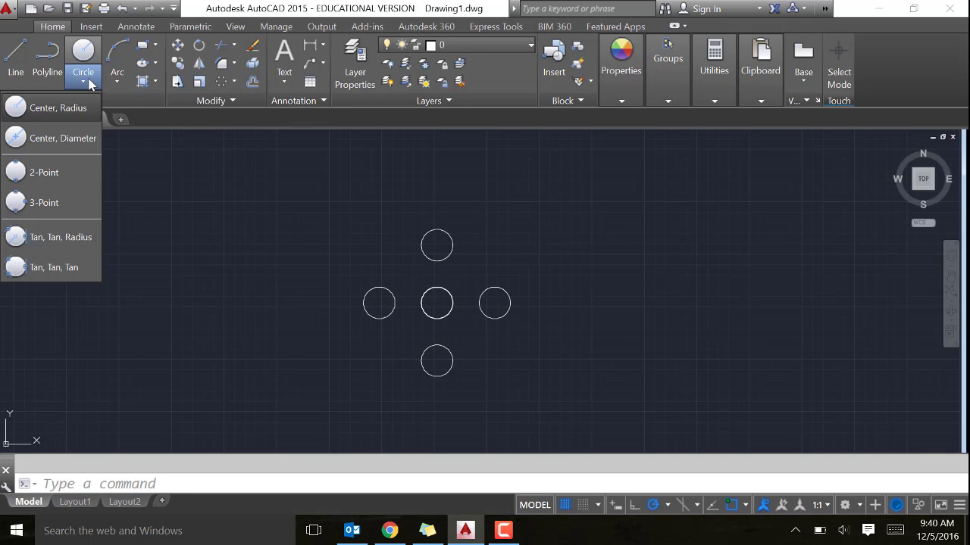
pyautogui.click(57, 108)
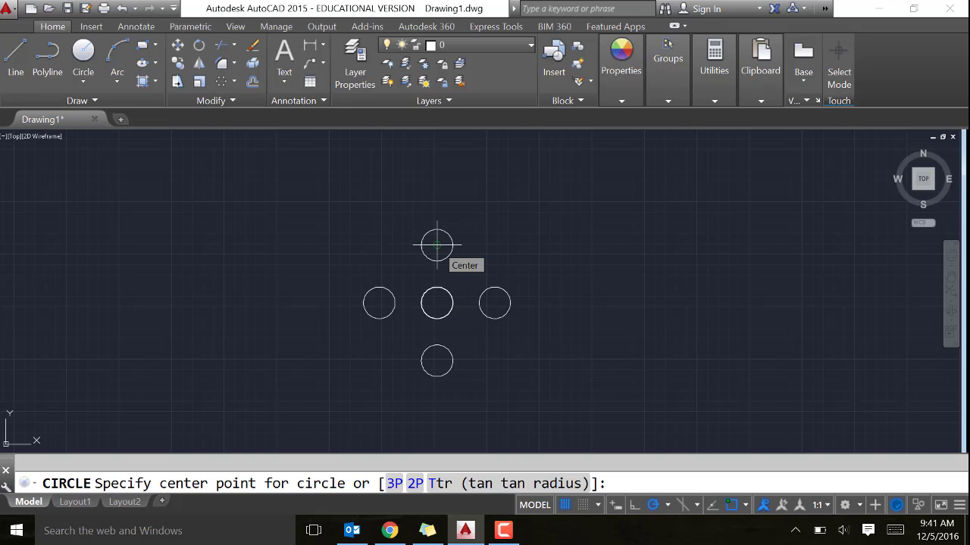
pyautogui.click(436, 244)
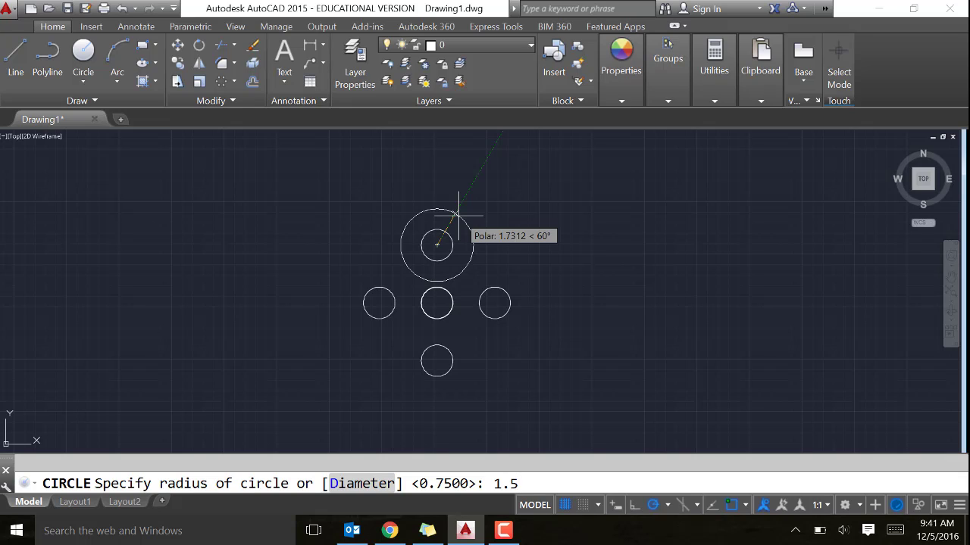
pyautogui.press('Return')
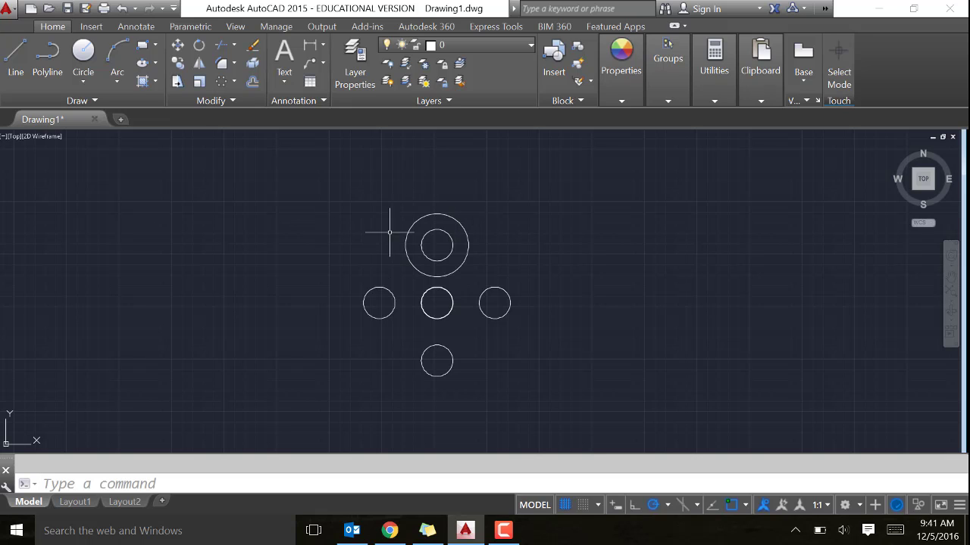
# Step: Draw a circle with a radius of 1.5 concentric with the small circle right of the central one
pyautogui.rightClick(537, 199)
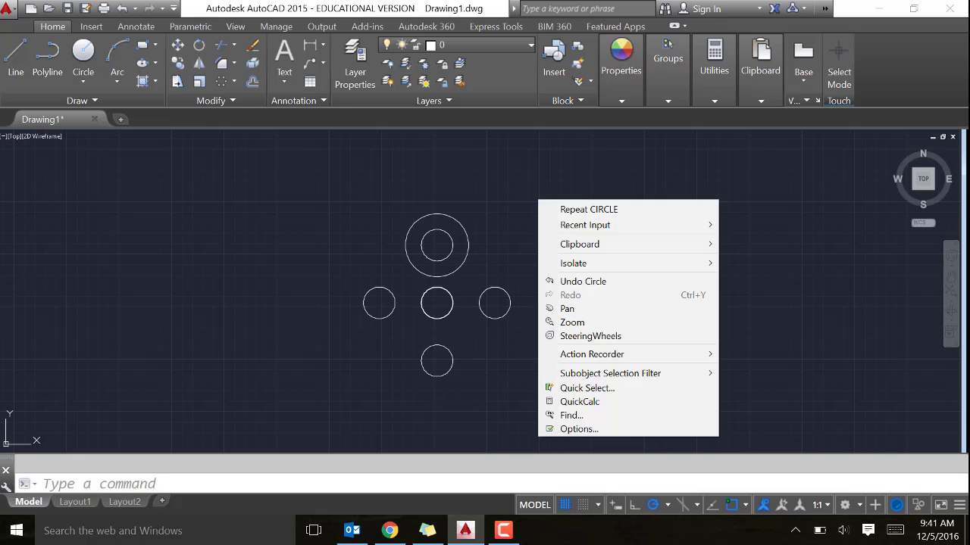
pyautogui.click(565, 211)
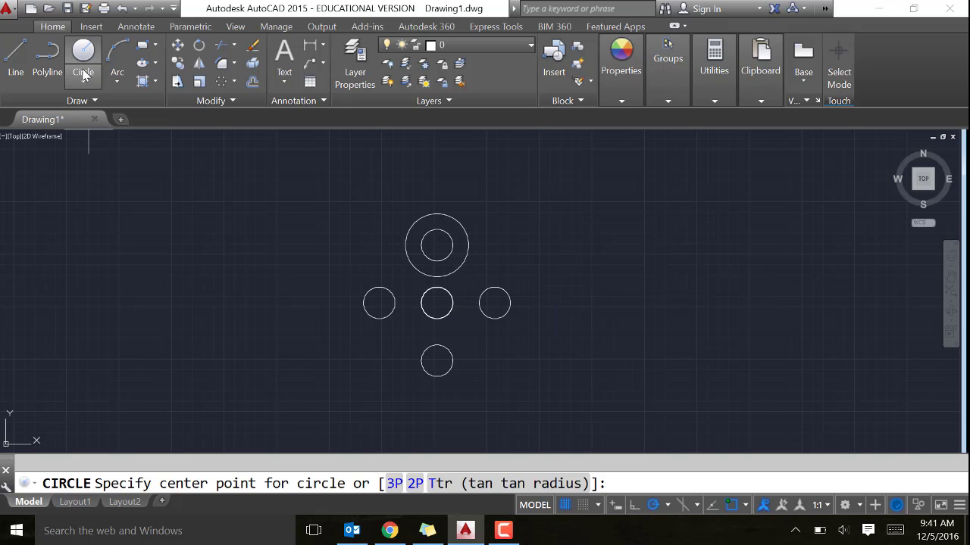
pyautogui.click(495, 303)
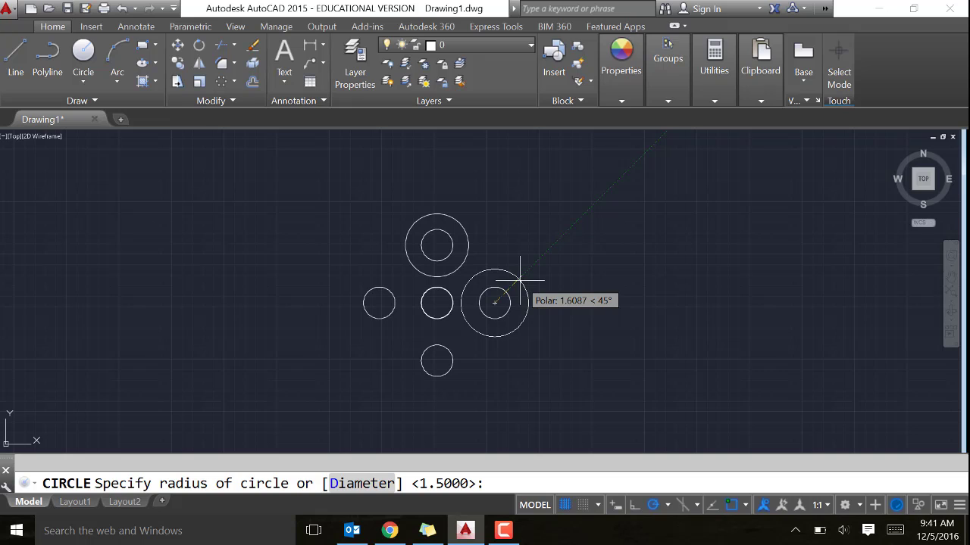
pyautogui.press('Return')
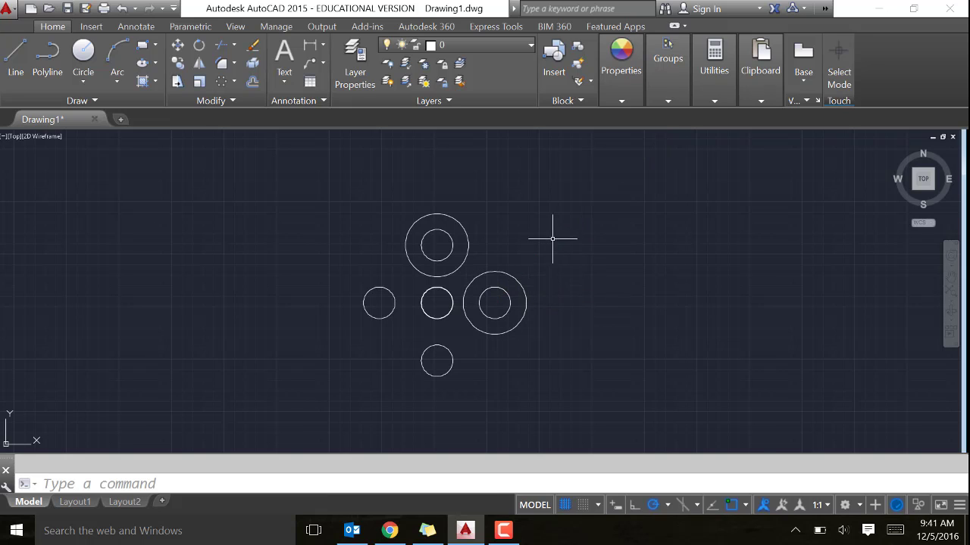
# Step: Draw a circle with a radius of 1.5 concentric with the lowest small circle
pyautogui.rightClick(581, 244)
pyautogui.click(599, 259)
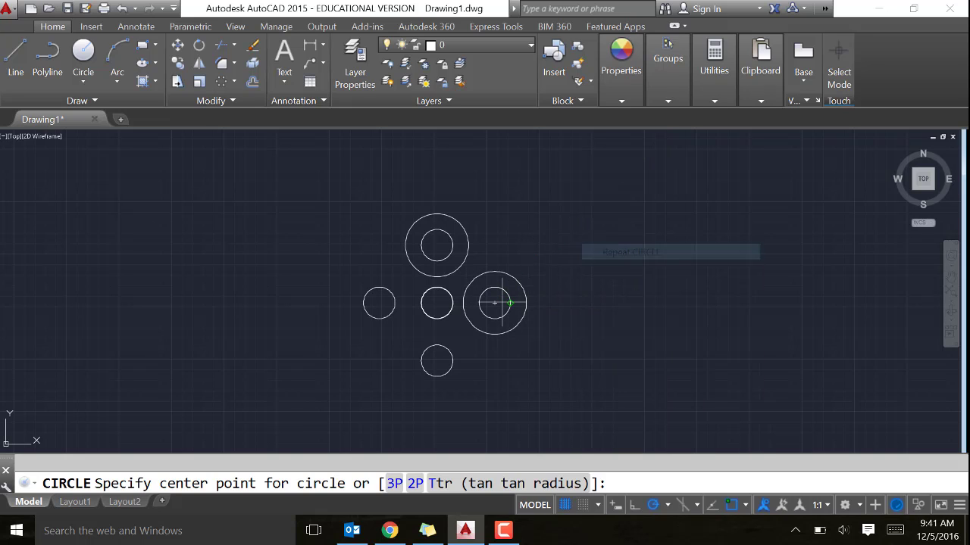
pyautogui.click(436, 361)
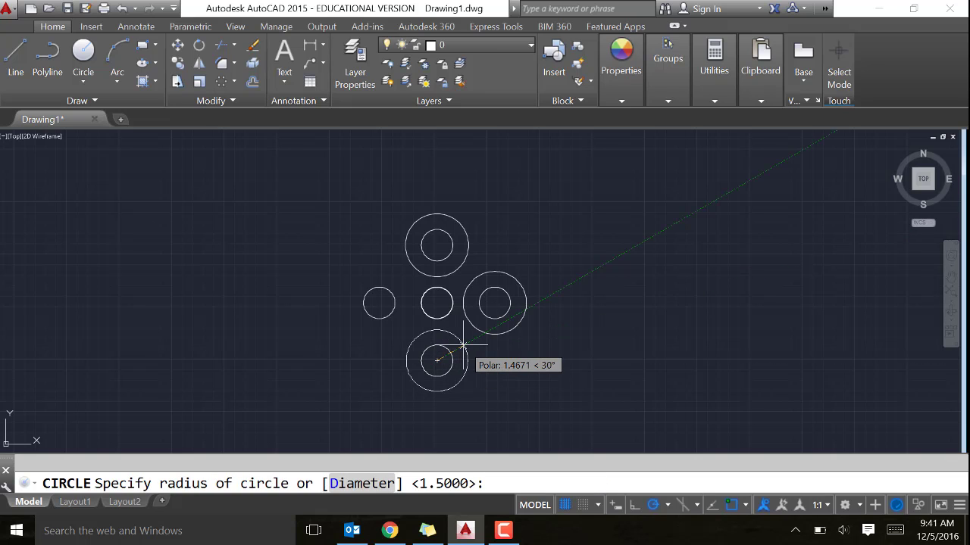
pyautogui.press('Return')
# Step: Draw a circle with a radius of 1.5 concentric with the small circle left of the central one
pyautogui.rightClick(278, 260)
pyautogui.click(318, 266)
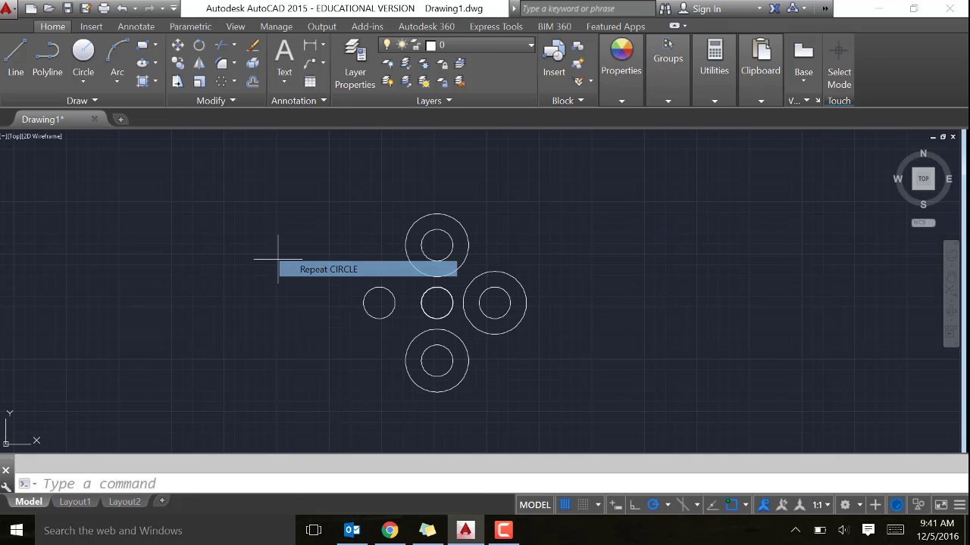
pyautogui.click(378, 303)
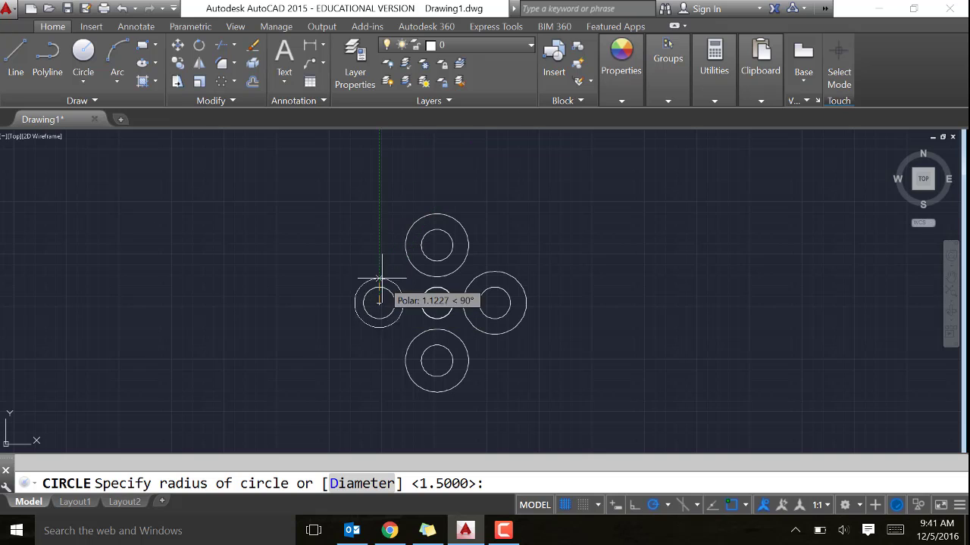
pyautogui.press('Return')
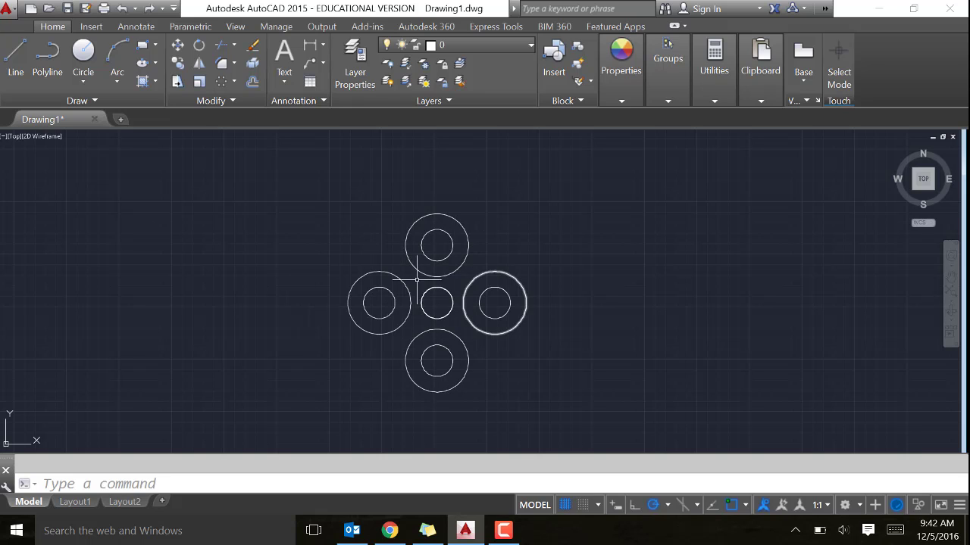
# Step: Draw a horizontal line joining the top quadrants of the left and right outer circles
pyautogui.click(16, 61)
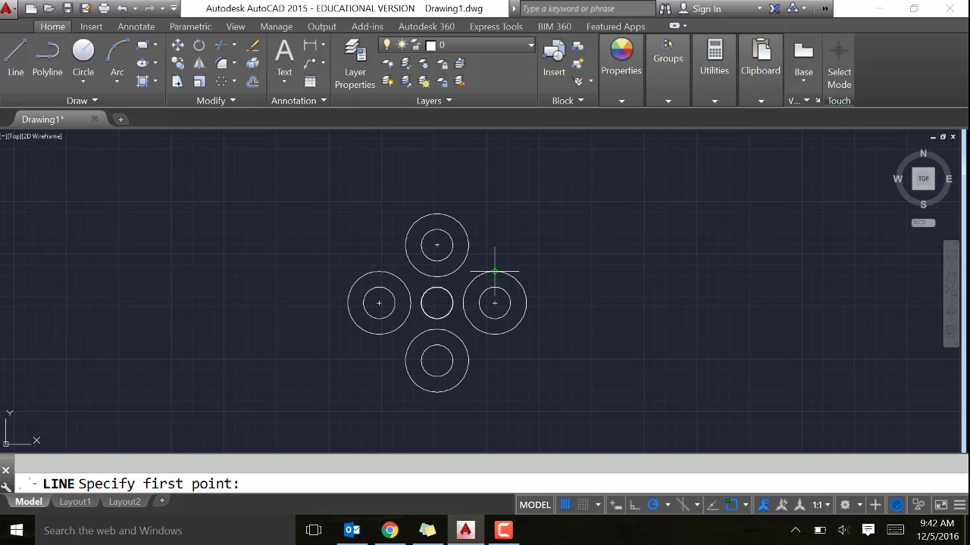
pyautogui.click(378, 272)
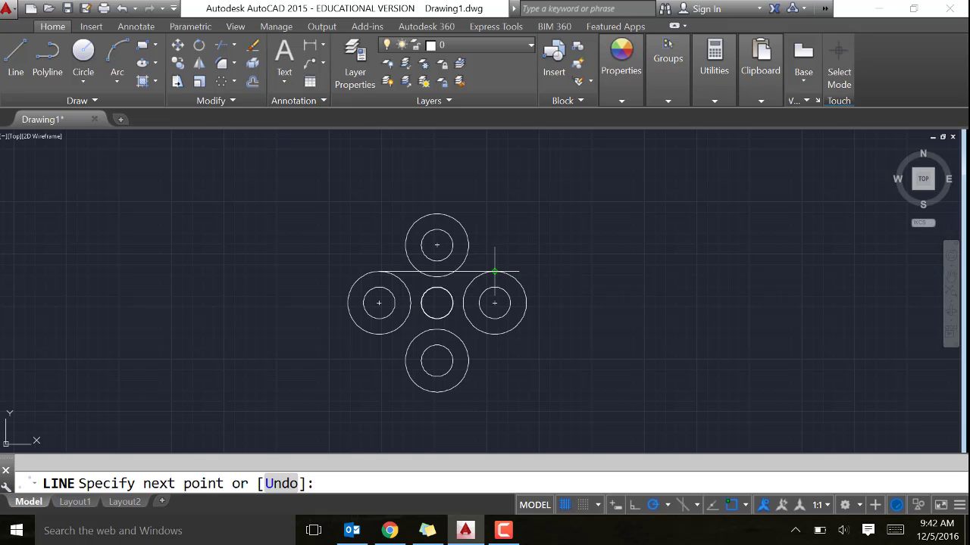
pyautogui.click(495, 271)
pyautogui.press('Return')
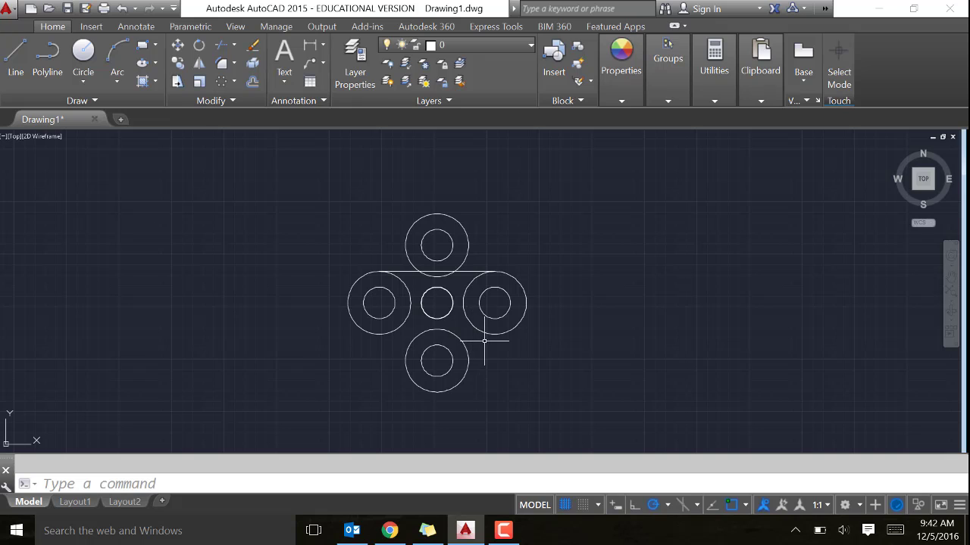
# Step: Draw a vertical line joining the left quadrants of the upper and lower outer circles
pyautogui.rightClick(598, 197)
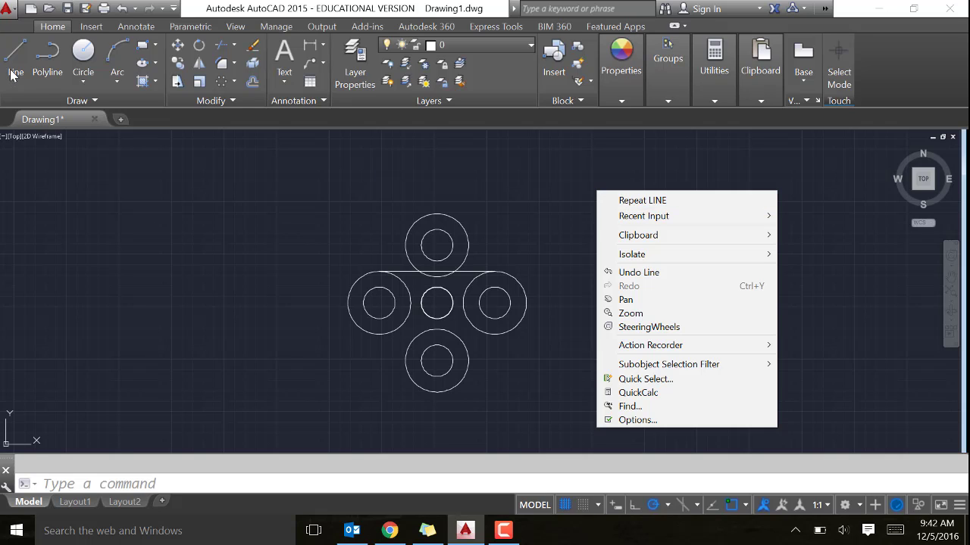
pyautogui.click(634, 201)
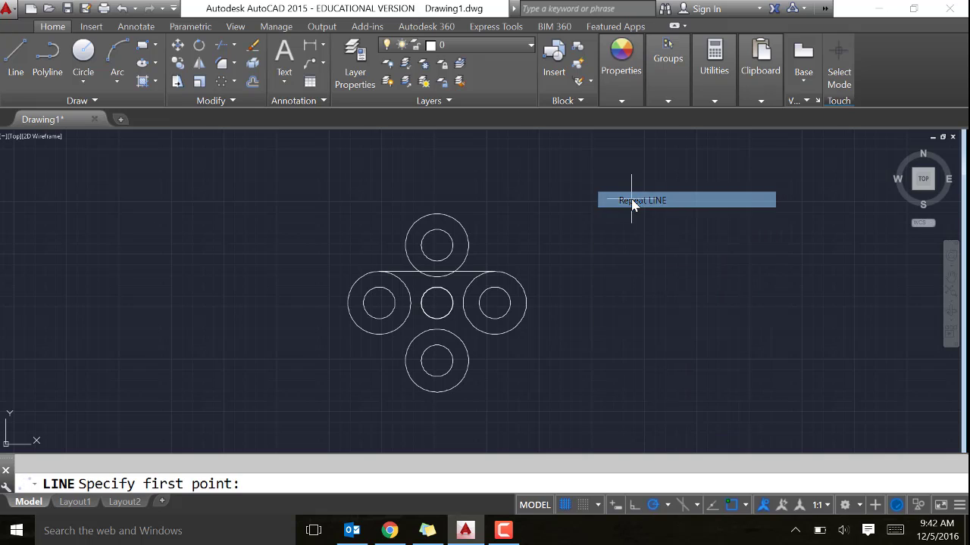
pyautogui.click(406, 245)
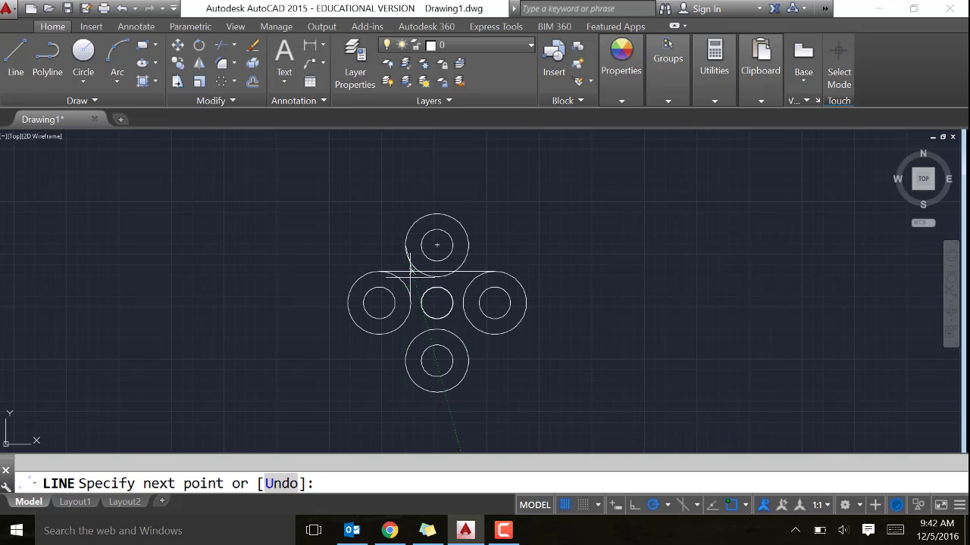
pyautogui.click(405, 361)
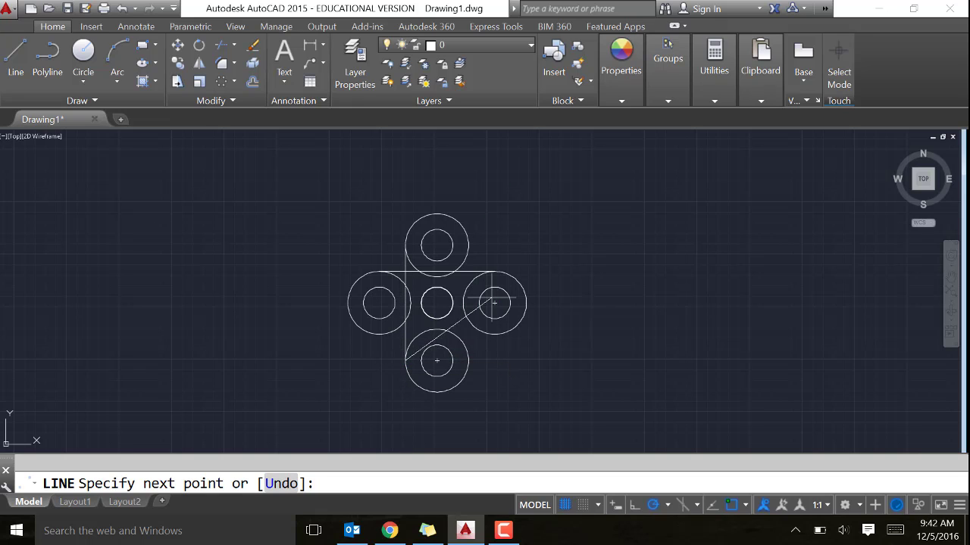
pyautogui.press('Return')
# Step: Draw a vertical line joining the right quadrants of the upper and lower outer circles
pyautogui.rightClick(589, 182)
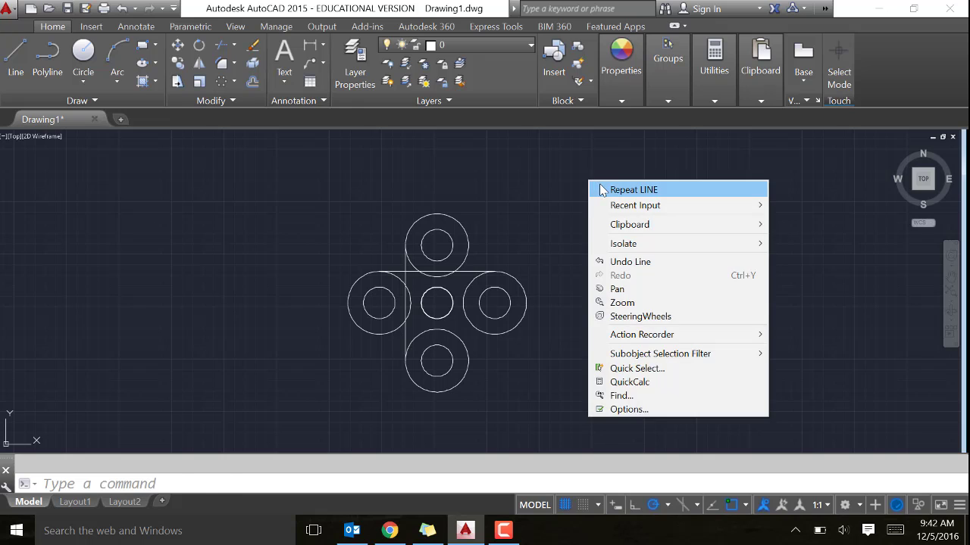
pyautogui.click(601, 189)
pyautogui.click(468, 245)
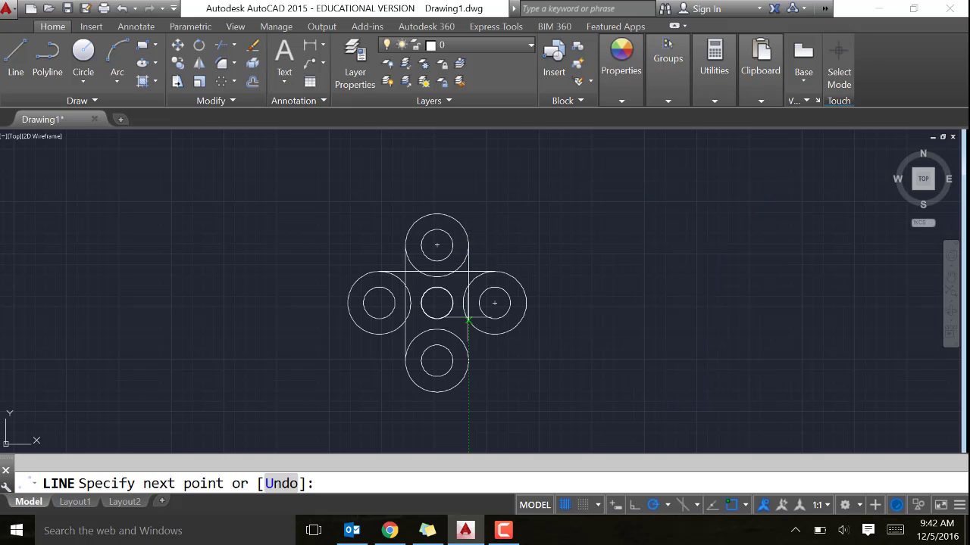
pyautogui.click(468, 361)
pyautogui.press('Return')
# Step: Draw a horizontal line joining the bottom quadrants of the left and right outer circles
pyautogui.rightClick(174, 176)
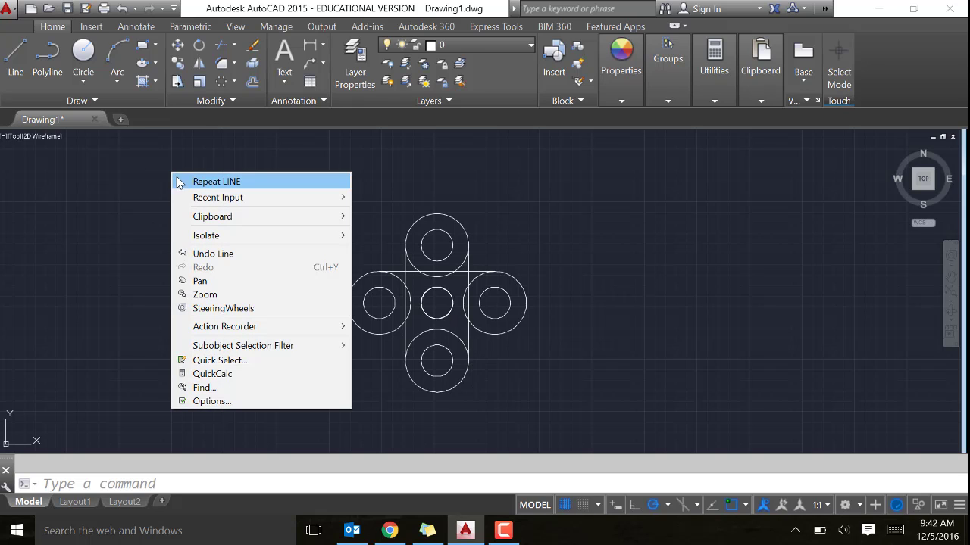
pyautogui.click(179, 182)
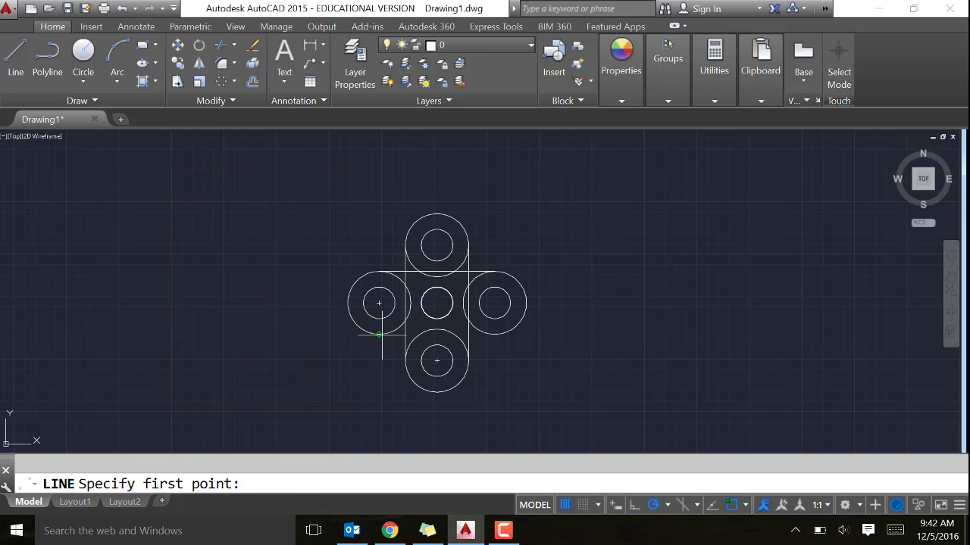
pyautogui.click(379, 334)
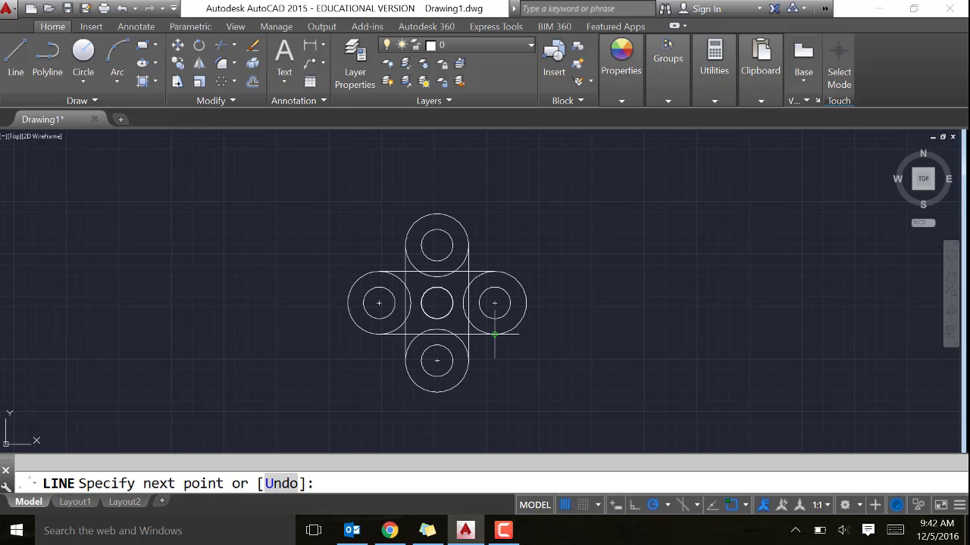
pyautogui.click(495, 334)
pyautogui.press('Return')
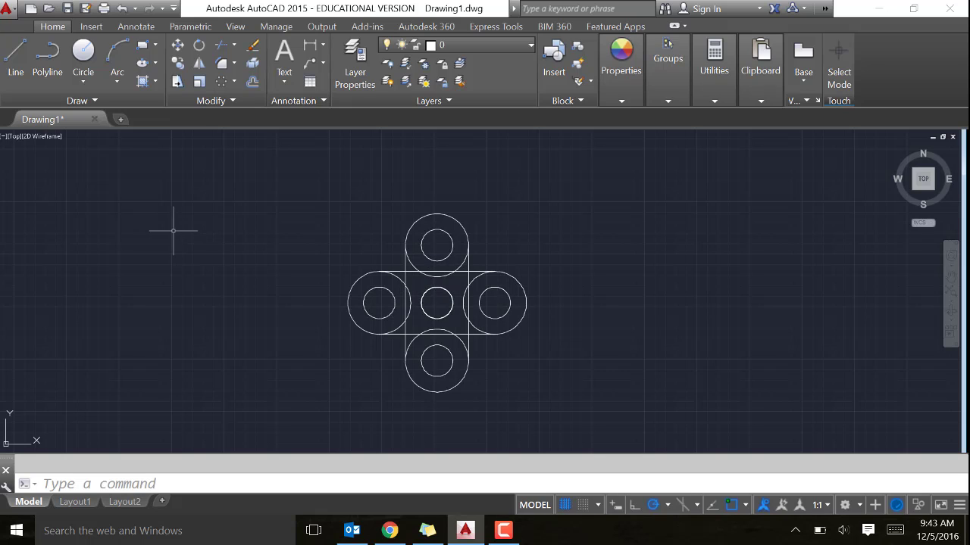
# Step: Using all objects as cutting edges, trim the upper horizontal line between the arms and the upper, left and lower circles' arcs reaching into the centre
pyautogui.click(235, 45)
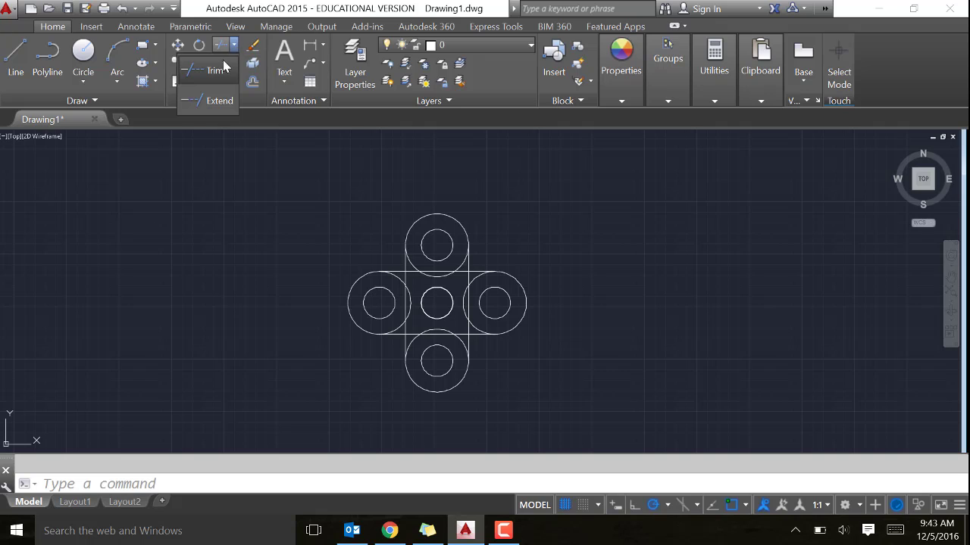
pyautogui.click(218, 72)
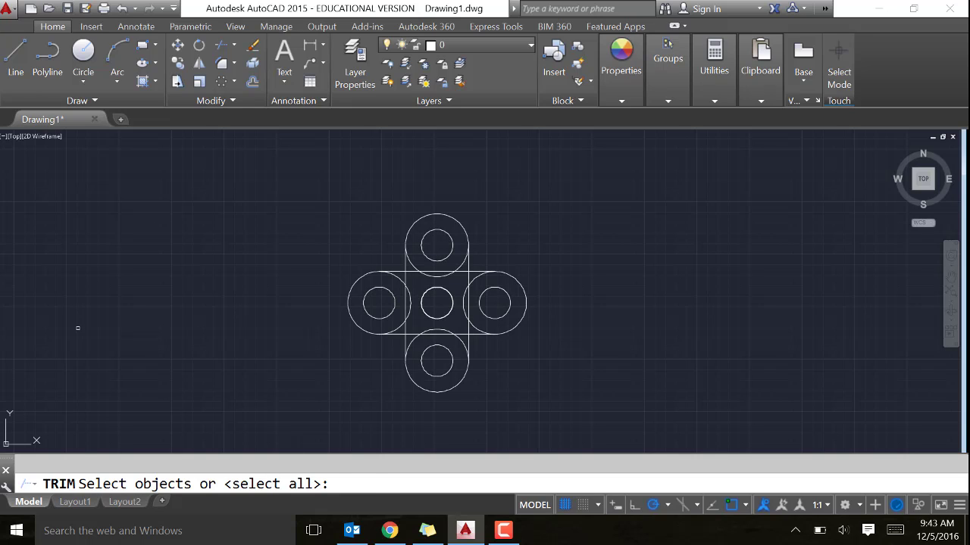
pyautogui.press('Return')
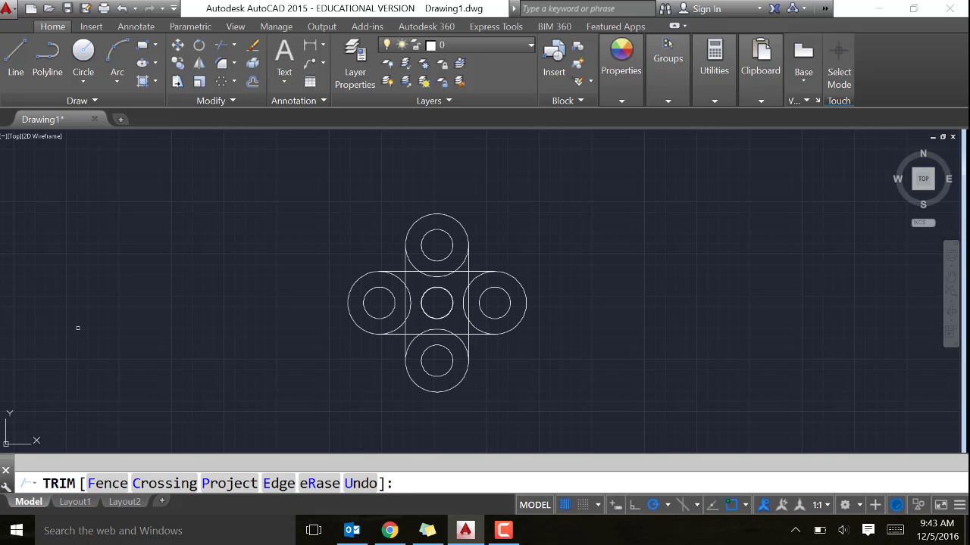
pyautogui.click(415, 266)
pyautogui.click(408, 279)
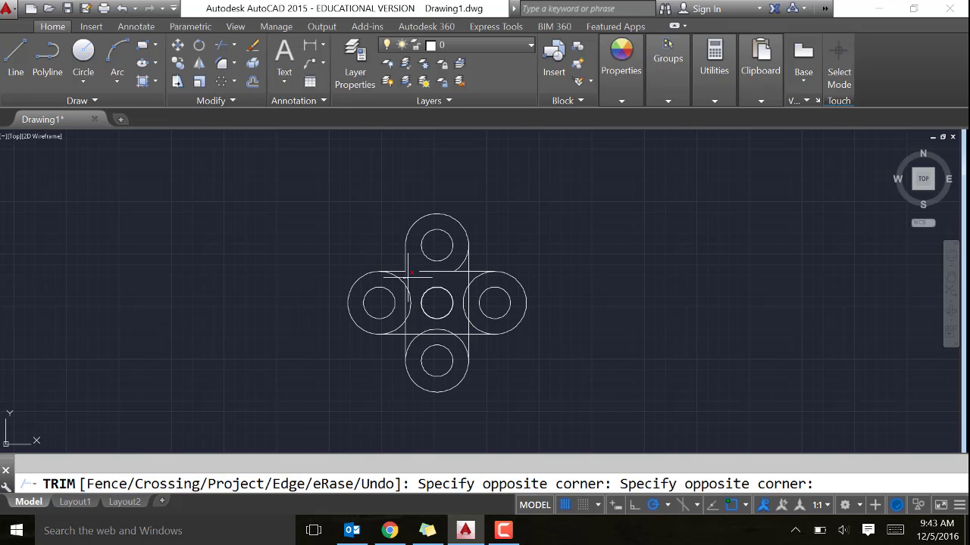
pyautogui.click(425, 278)
pyautogui.click(455, 265)
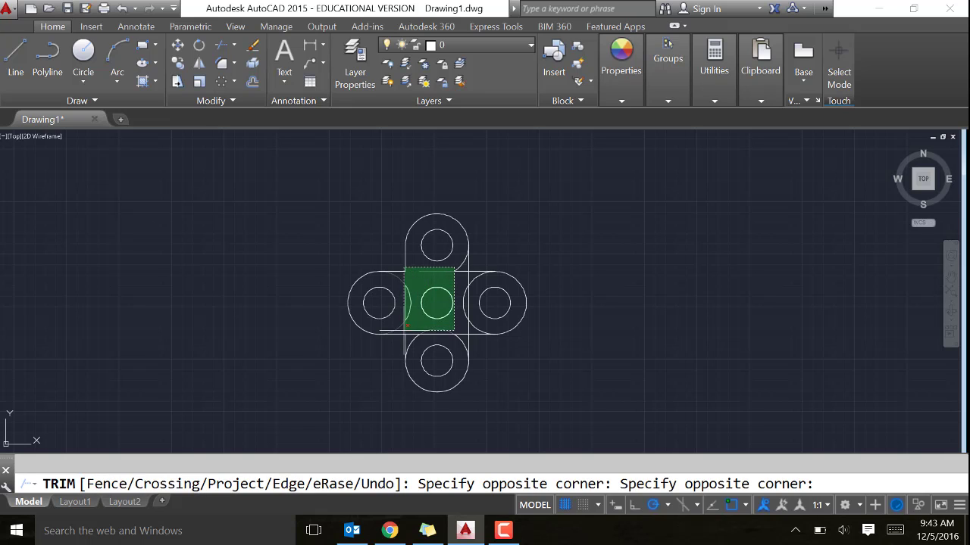
pyautogui.click(409, 329)
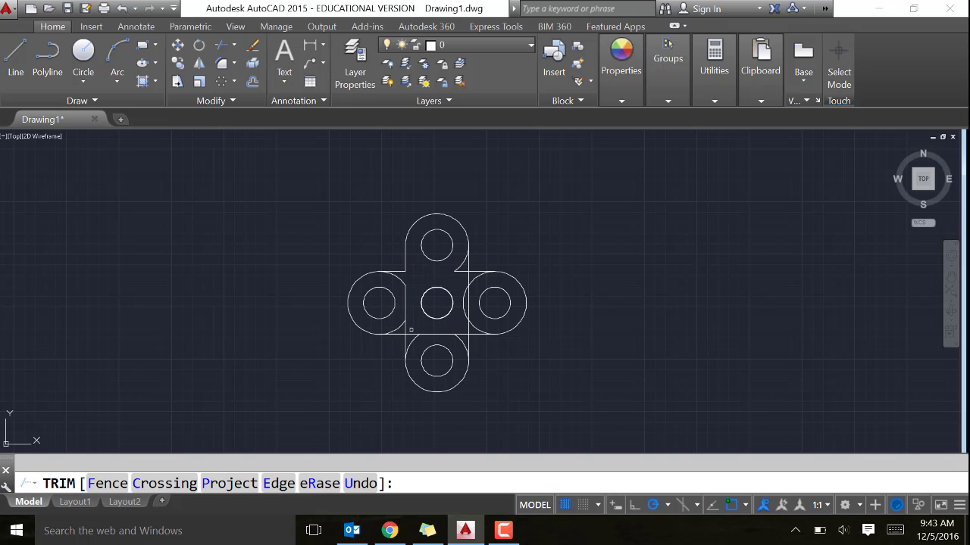
# Step: Trim the right vertical line between the arms and the leftover inner arcs of the upper and right outer circles
pyautogui.click(465, 282)
pyautogui.click(450, 250)
pyautogui.click(467, 288)
pyautogui.click(472, 325)
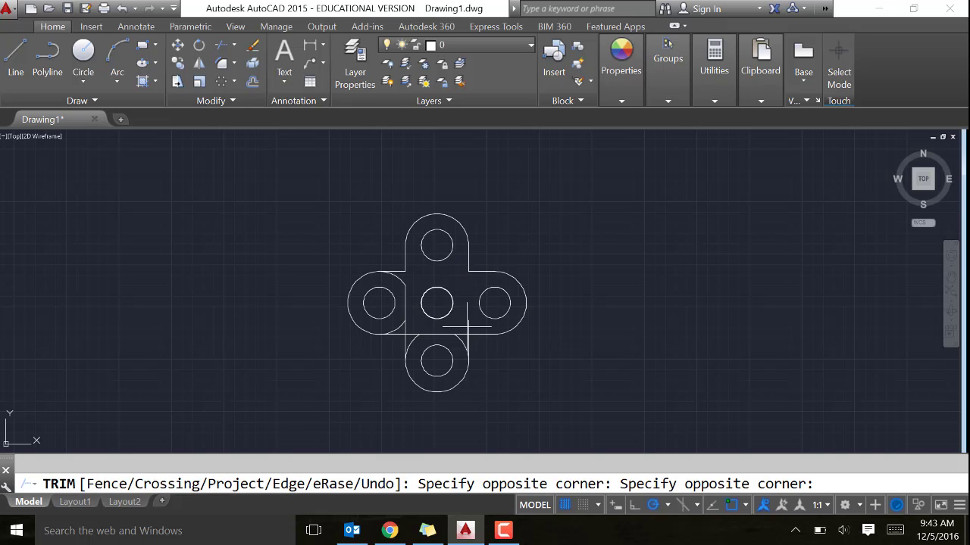
pyautogui.click(462, 334)
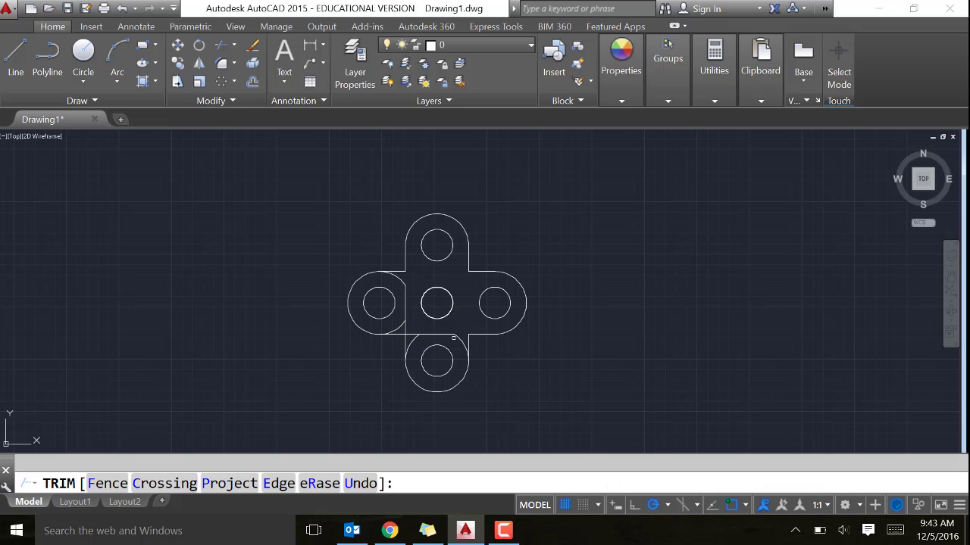
# Step: Trim the lower horizontal line between the arms and all leftover segments inside the lower and left arms, leaving a clean cross outline
pyautogui.click(453, 335)
pyautogui.click(415, 339)
pyautogui.click(406, 320)
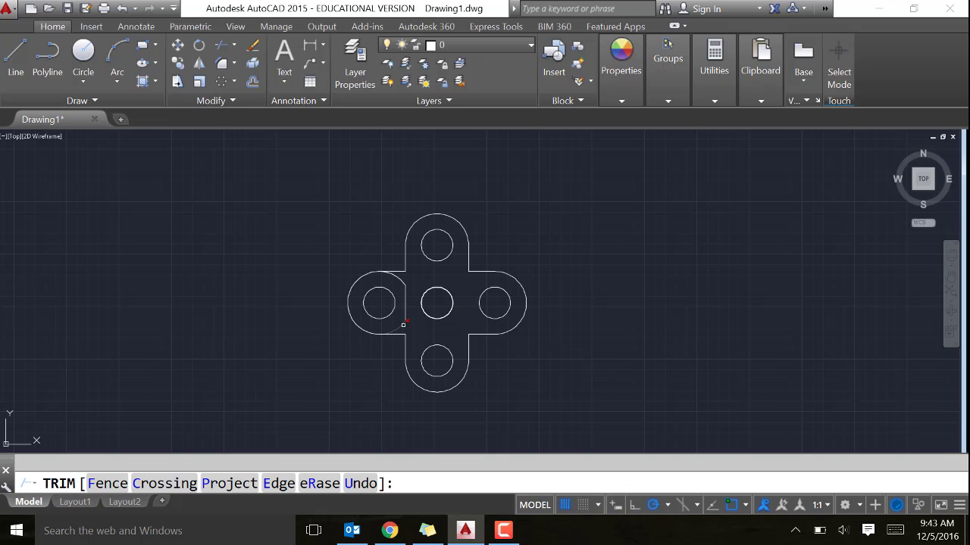
pyautogui.click(405, 281)
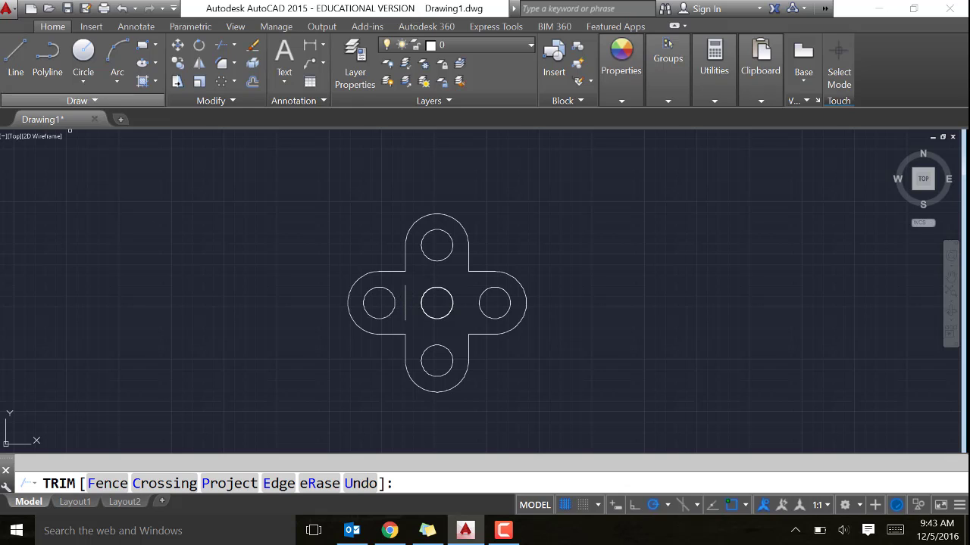
pyautogui.press('Return')
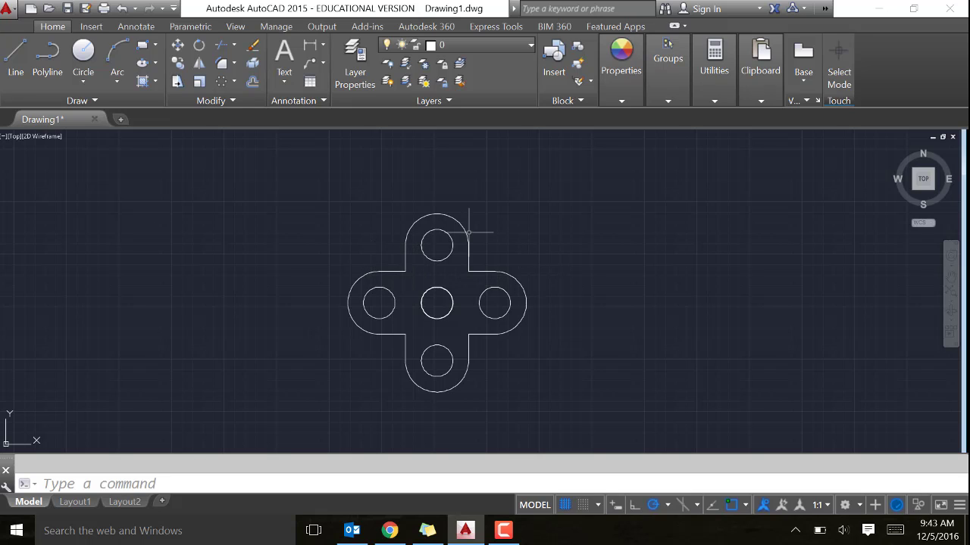
# Step: Fillet the inner corner between the left and upper arms with a radius of 0.5
pyautogui.click(235, 65)
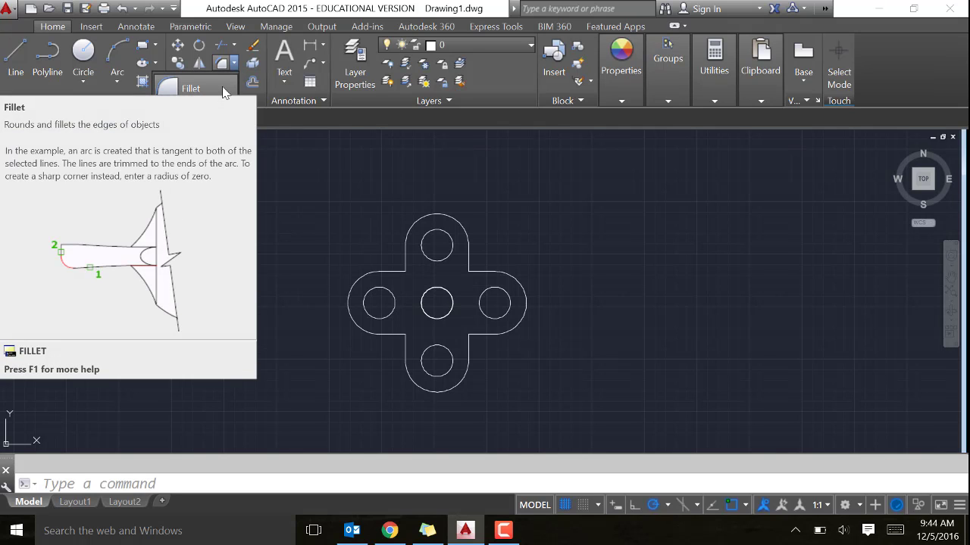
pyautogui.click(222, 88)
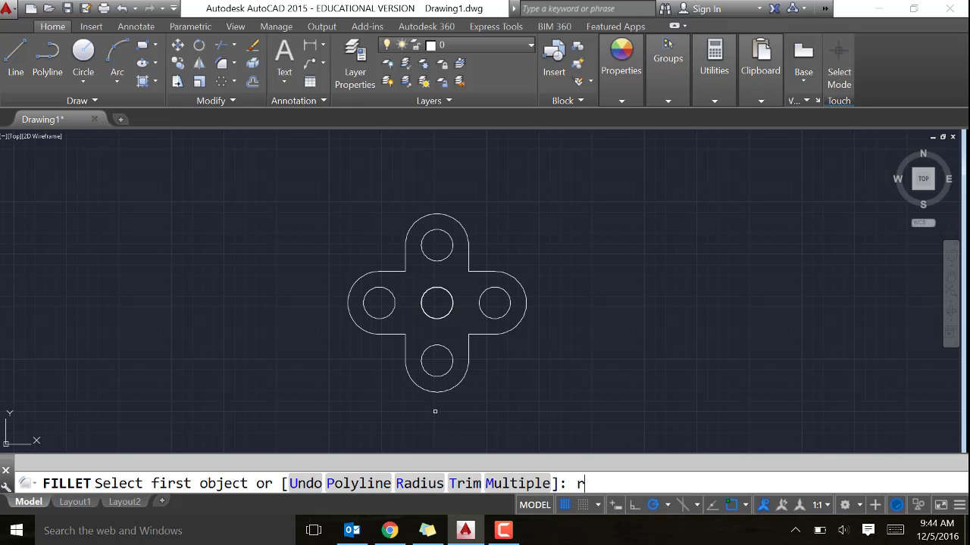
pyautogui.press('Return')
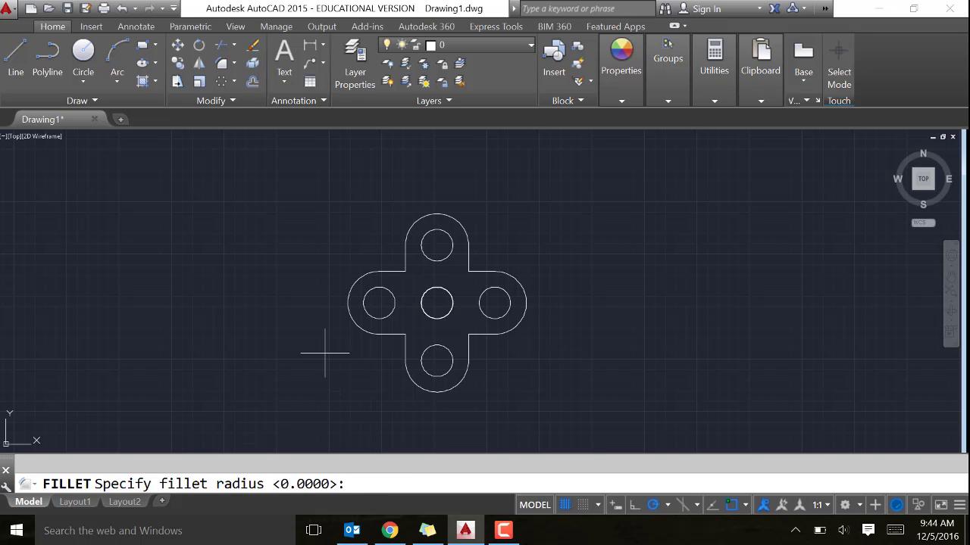
pyautogui.write('.5')
pyautogui.press('Return')
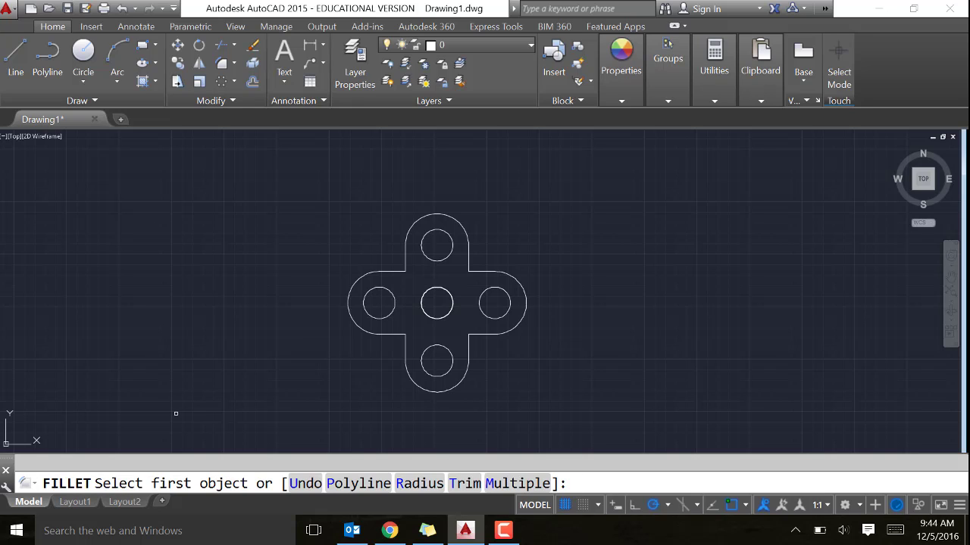
pyautogui.click(397, 271)
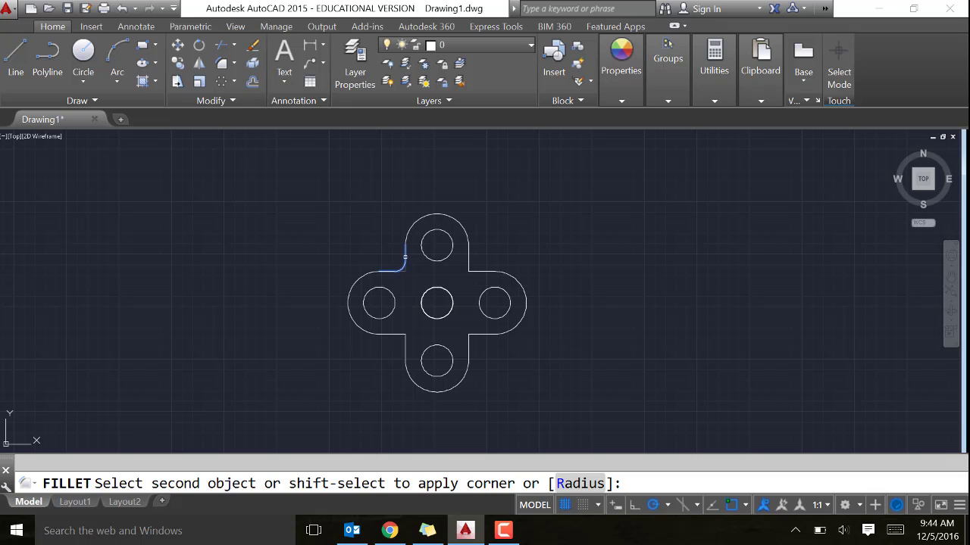
pyautogui.click(406, 258)
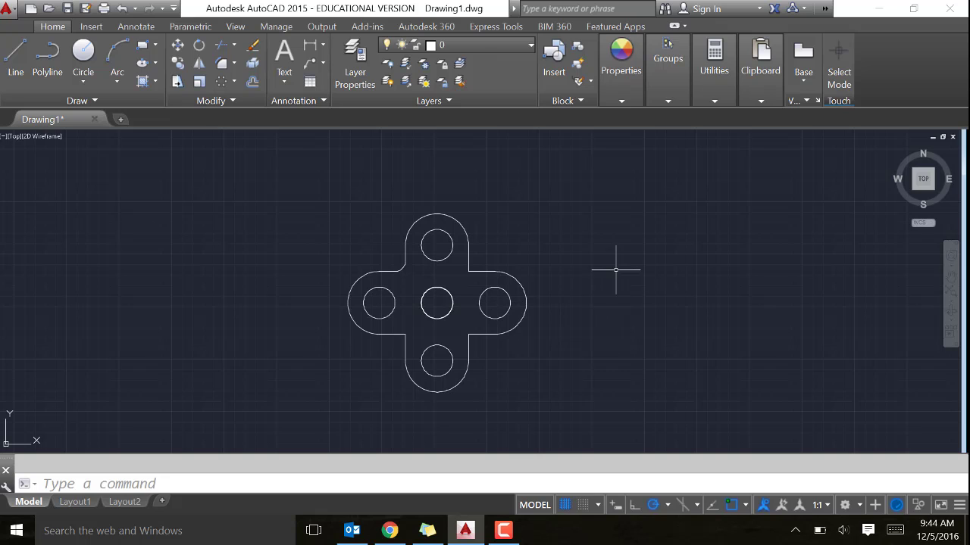
# Step: Fillet the inner corner between the upper and right arms with a radius of 0.5
pyautogui.rightClick(625, 217)
pyautogui.click(632, 219)
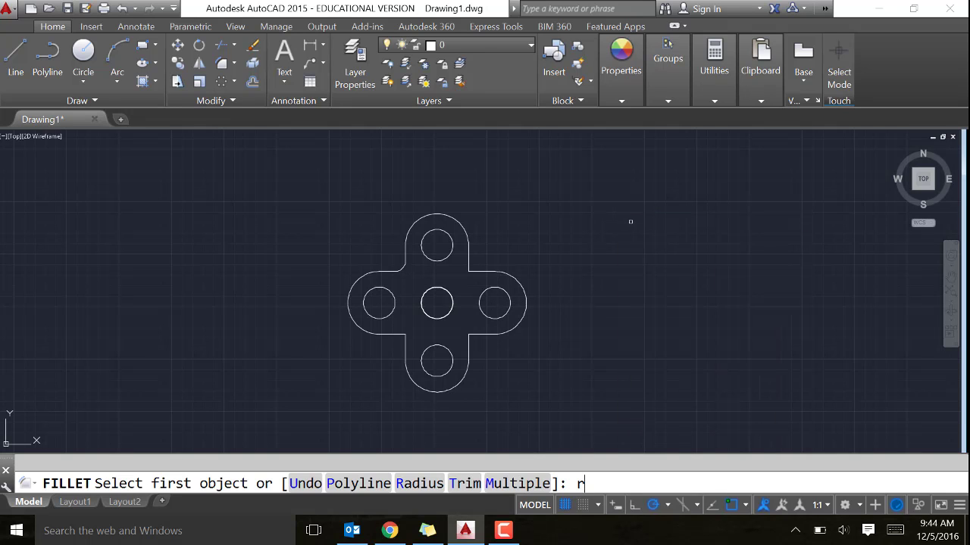
pyautogui.write('r')
pyautogui.press('Return')
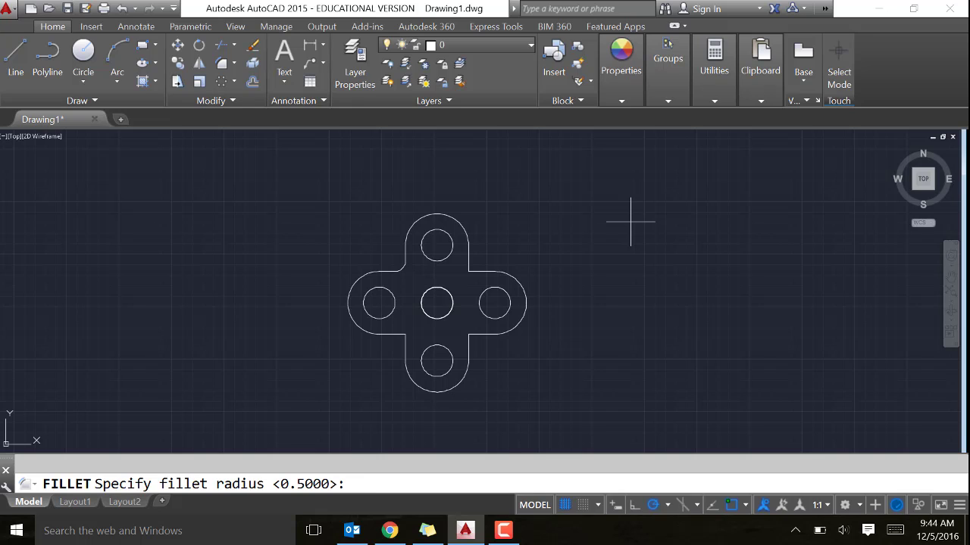
pyautogui.press('Return')
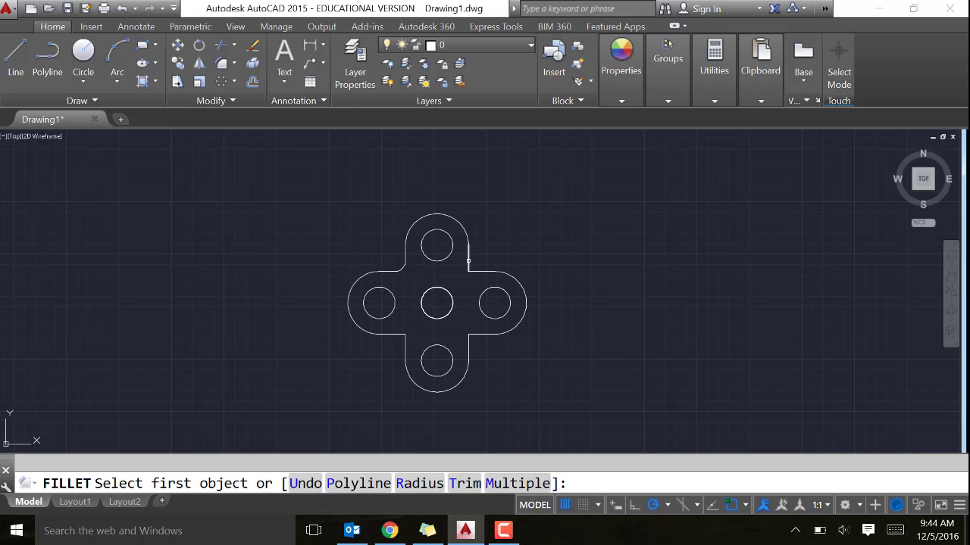
pyautogui.click(469, 261)
pyautogui.click(479, 271)
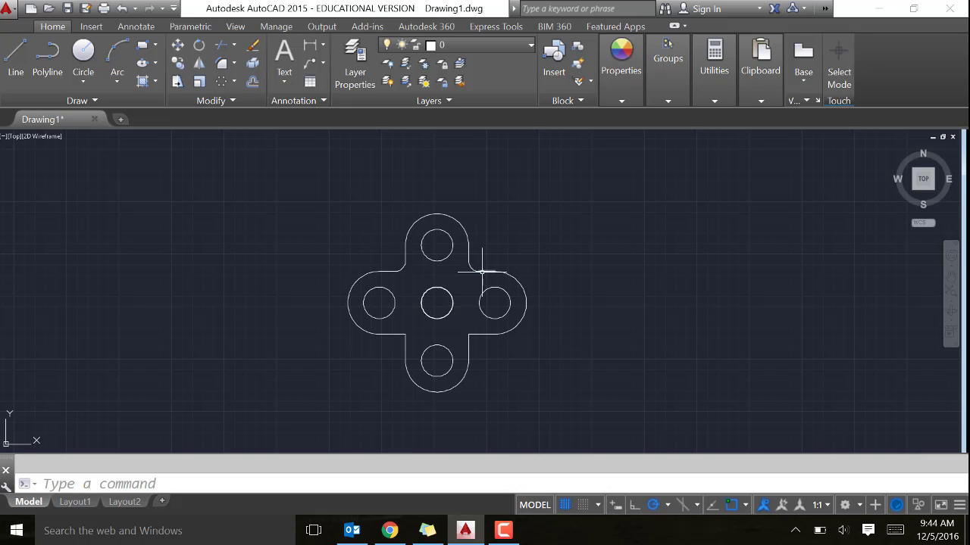
# Step: Fillet the inner corner between the right and lower arms with a radius of 0.5
pyautogui.rightClick(566, 211)
pyautogui.click(614, 219)
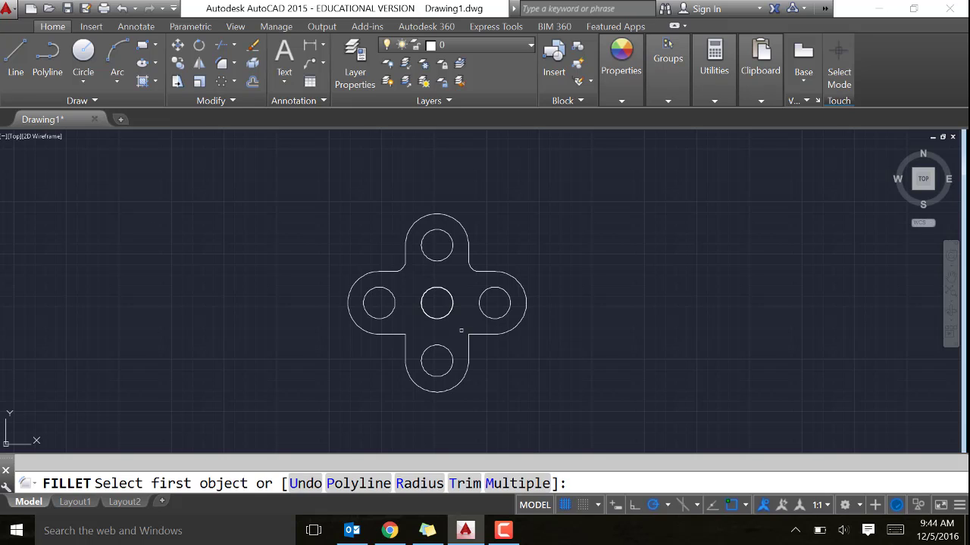
pyautogui.write('r')
pyautogui.press('Return')
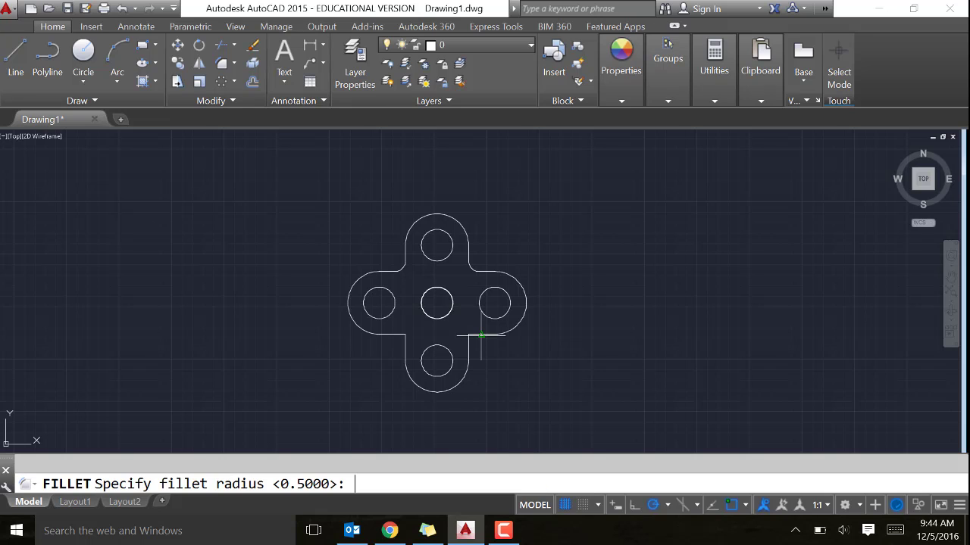
pyautogui.press('Return')
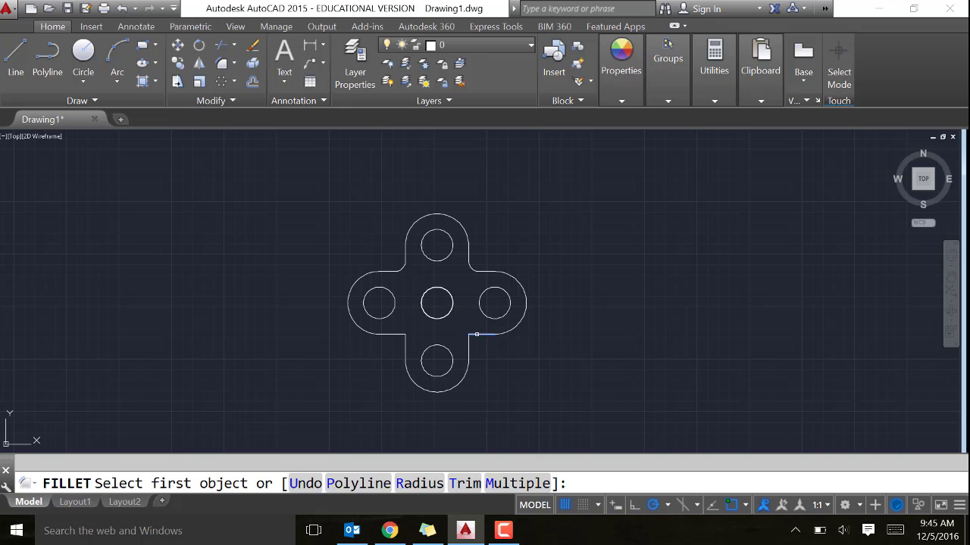
pyautogui.click(475, 334)
pyautogui.click(470, 348)
# Step: Fillet the inner corner between the lower and left arms with a radius of 0.5
pyautogui.rightClick(591, 217)
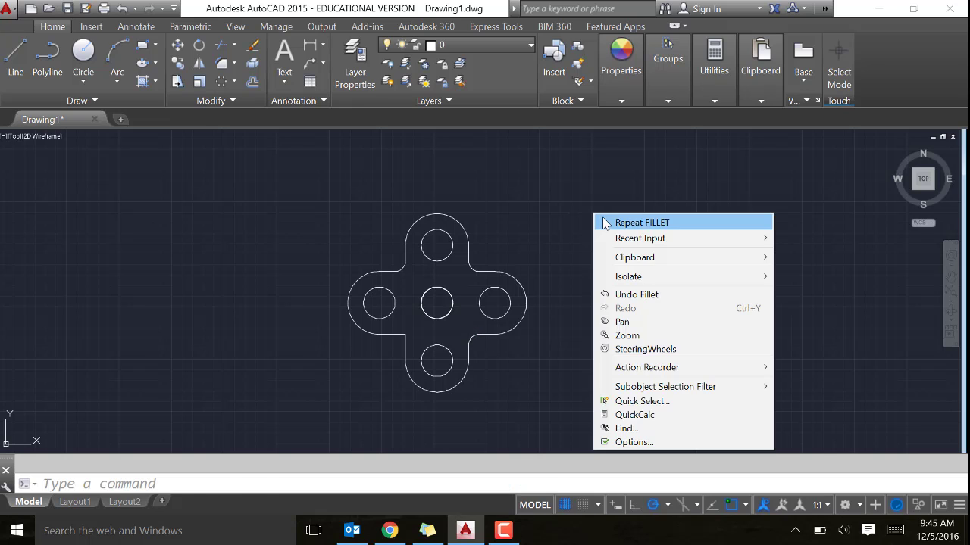
pyautogui.click(606, 220)
pyautogui.write('r')
pyautogui.press('Return')
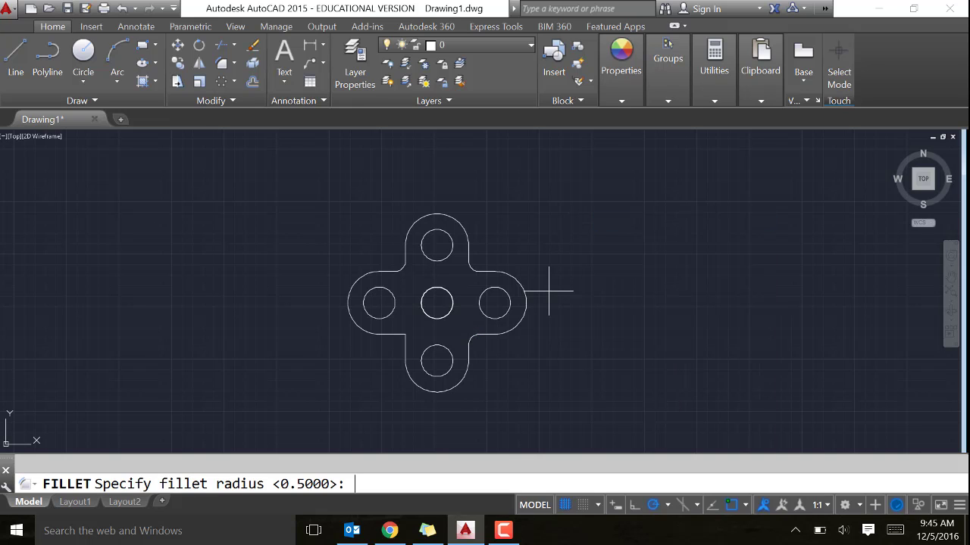
pyautogui.press('Return')
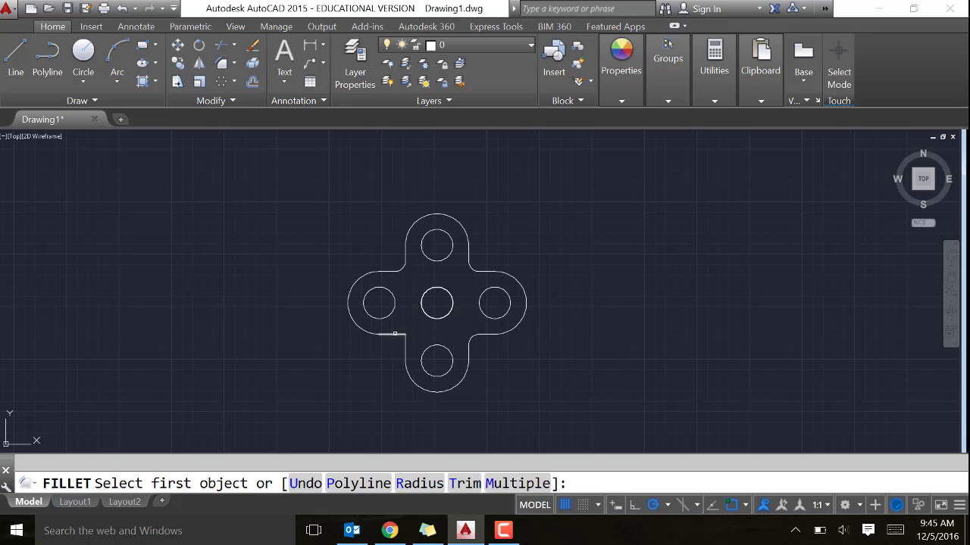
pyautogui.click(395, 333)
pyautogui.click(405, 346)
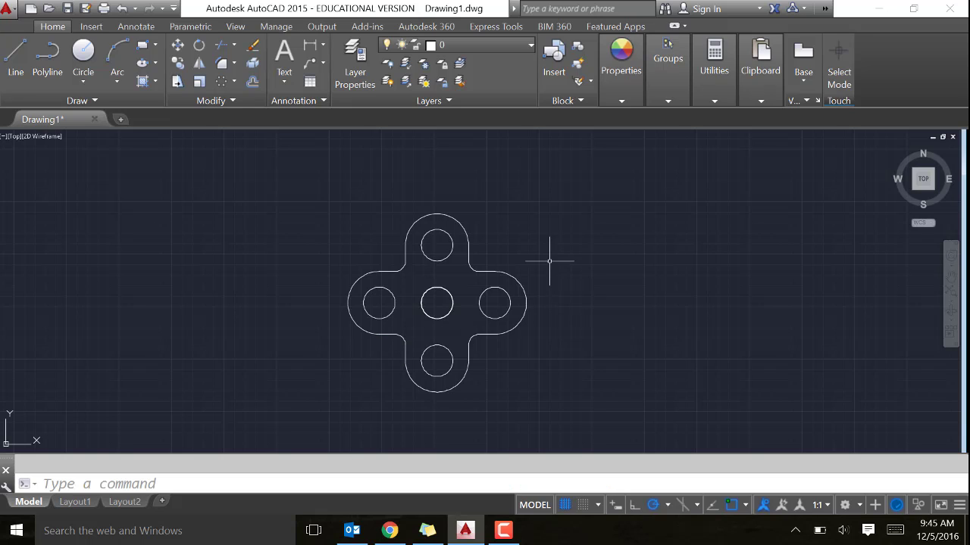